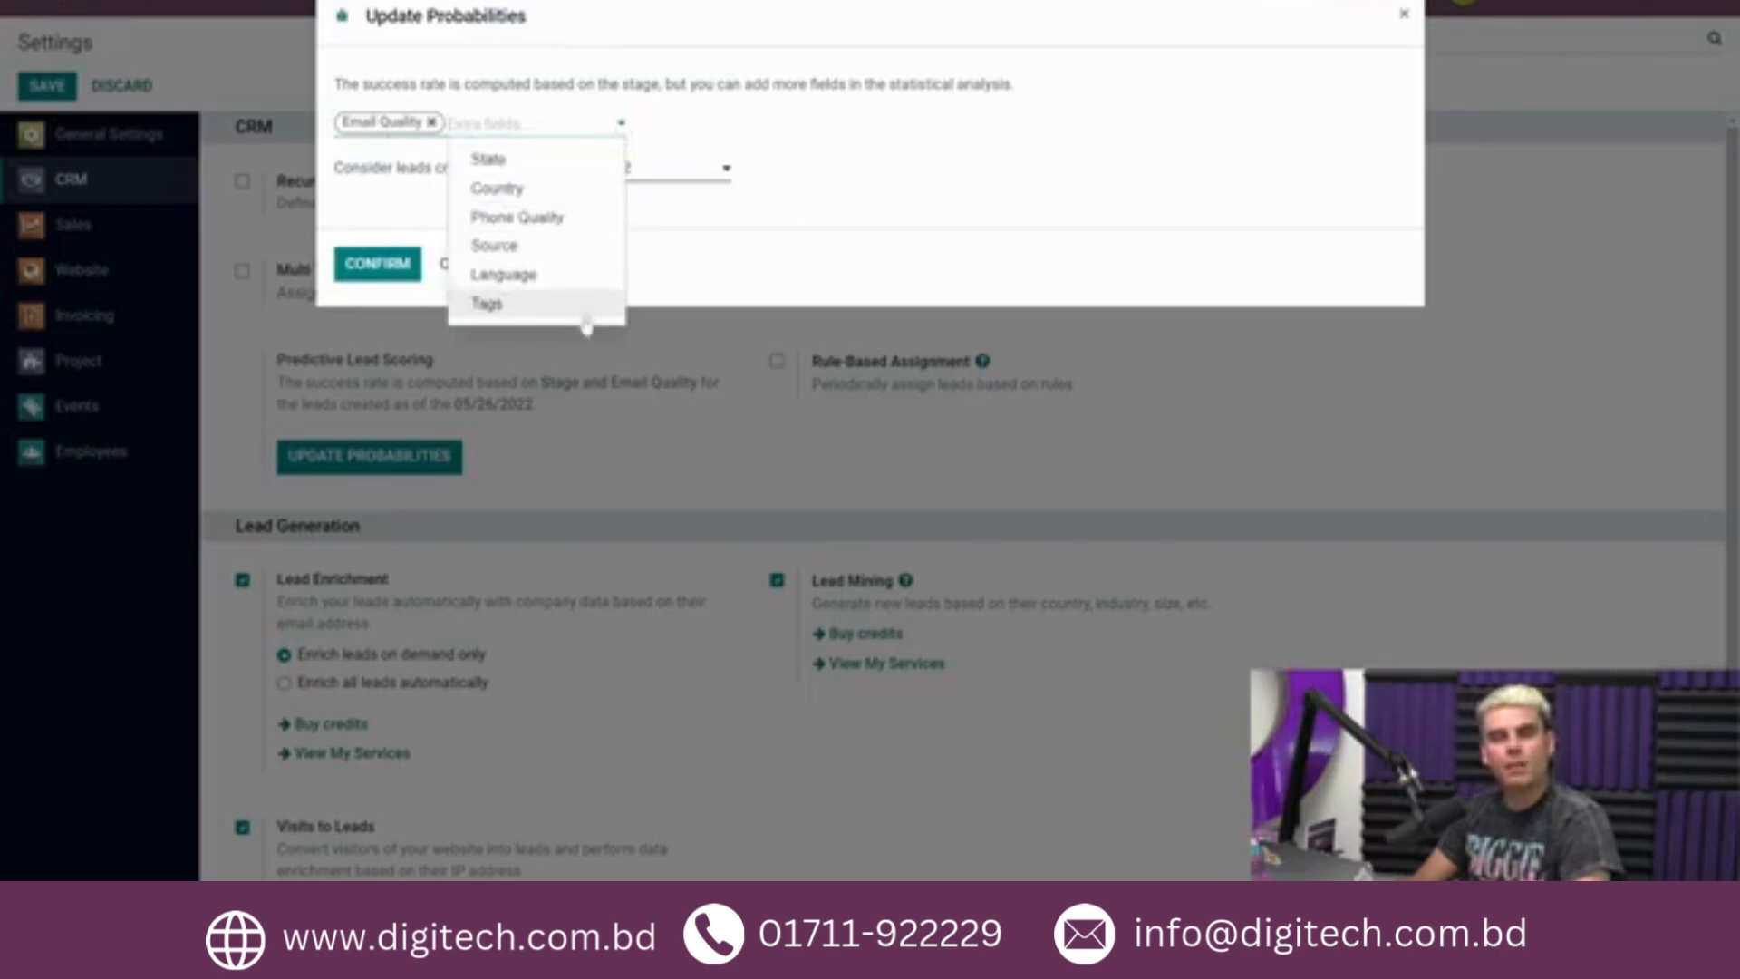
Replace Email Quality with Country as the extra field for predictive lead scoring and confirm the probability update.
left_click(624, 124)
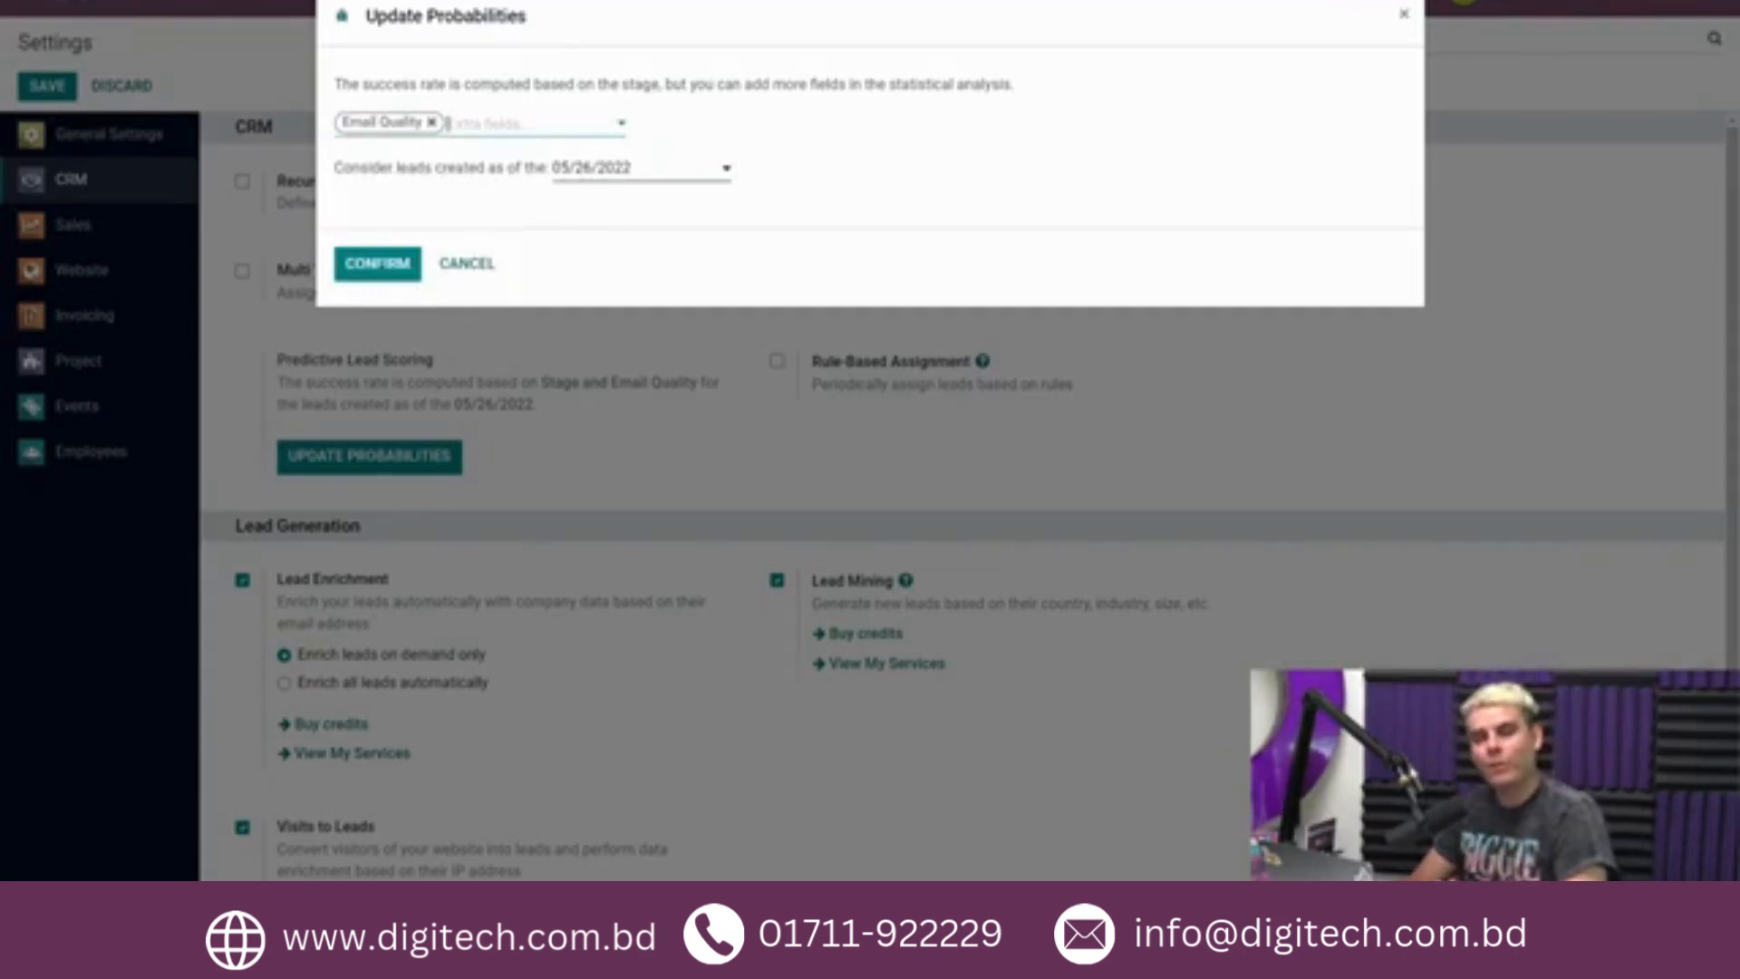
left_click(622, 124)
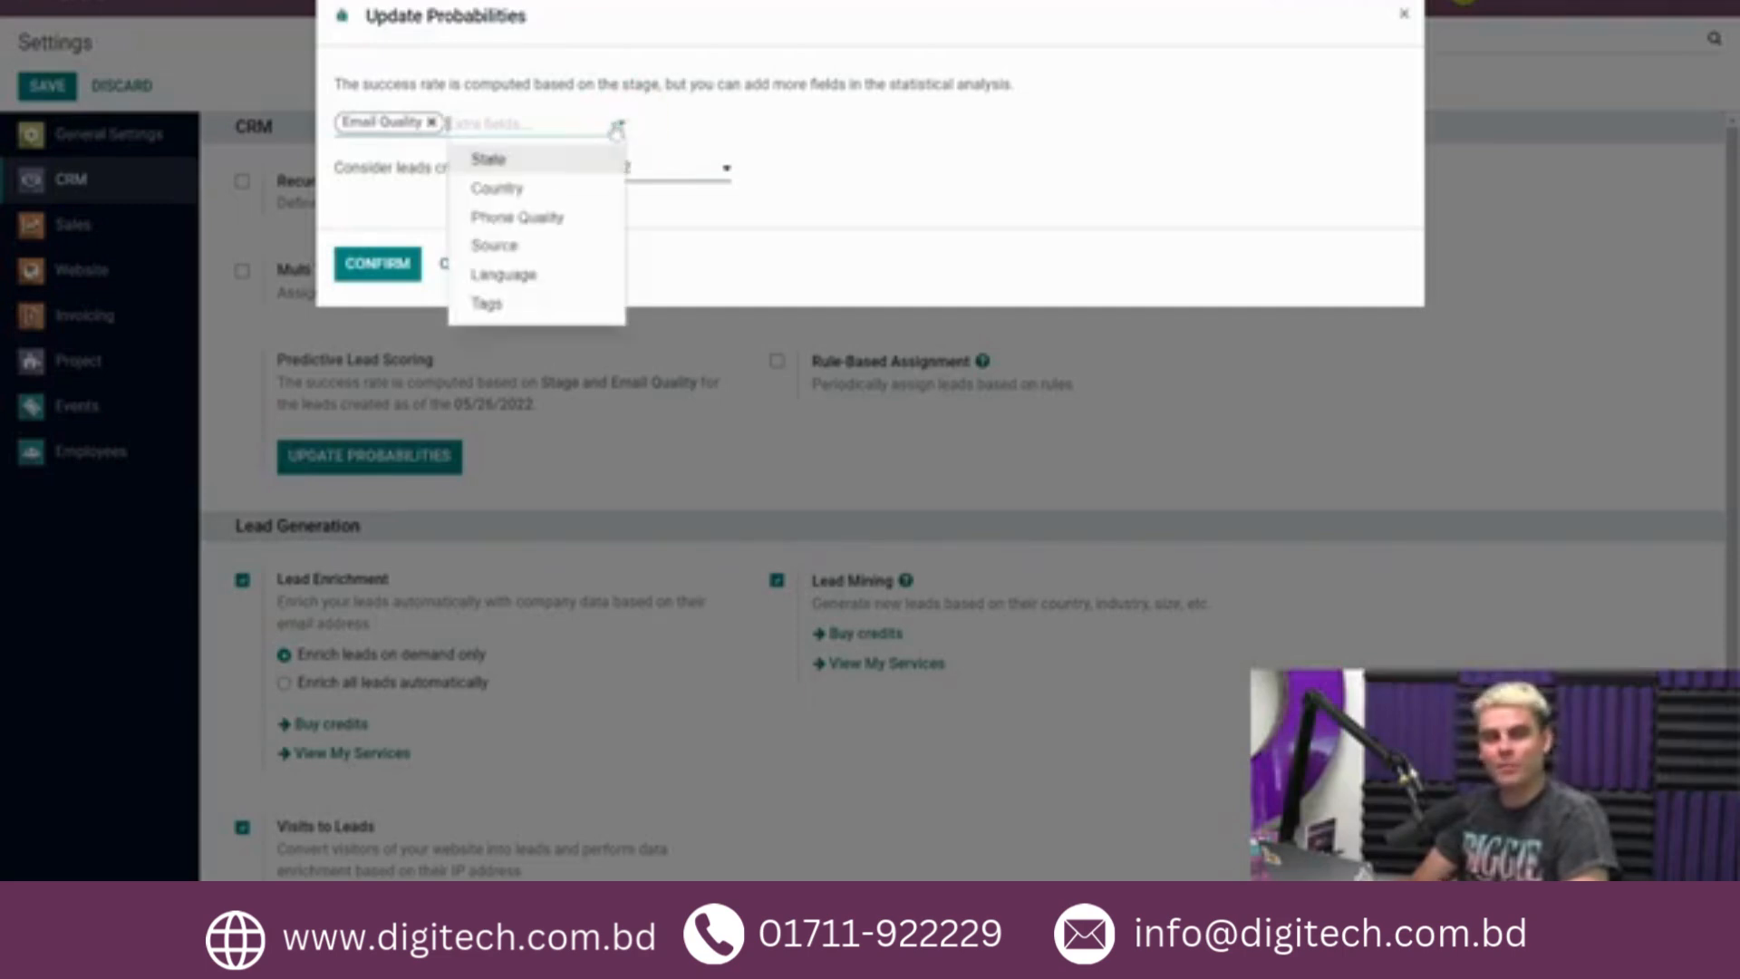
left_click(541, 190)
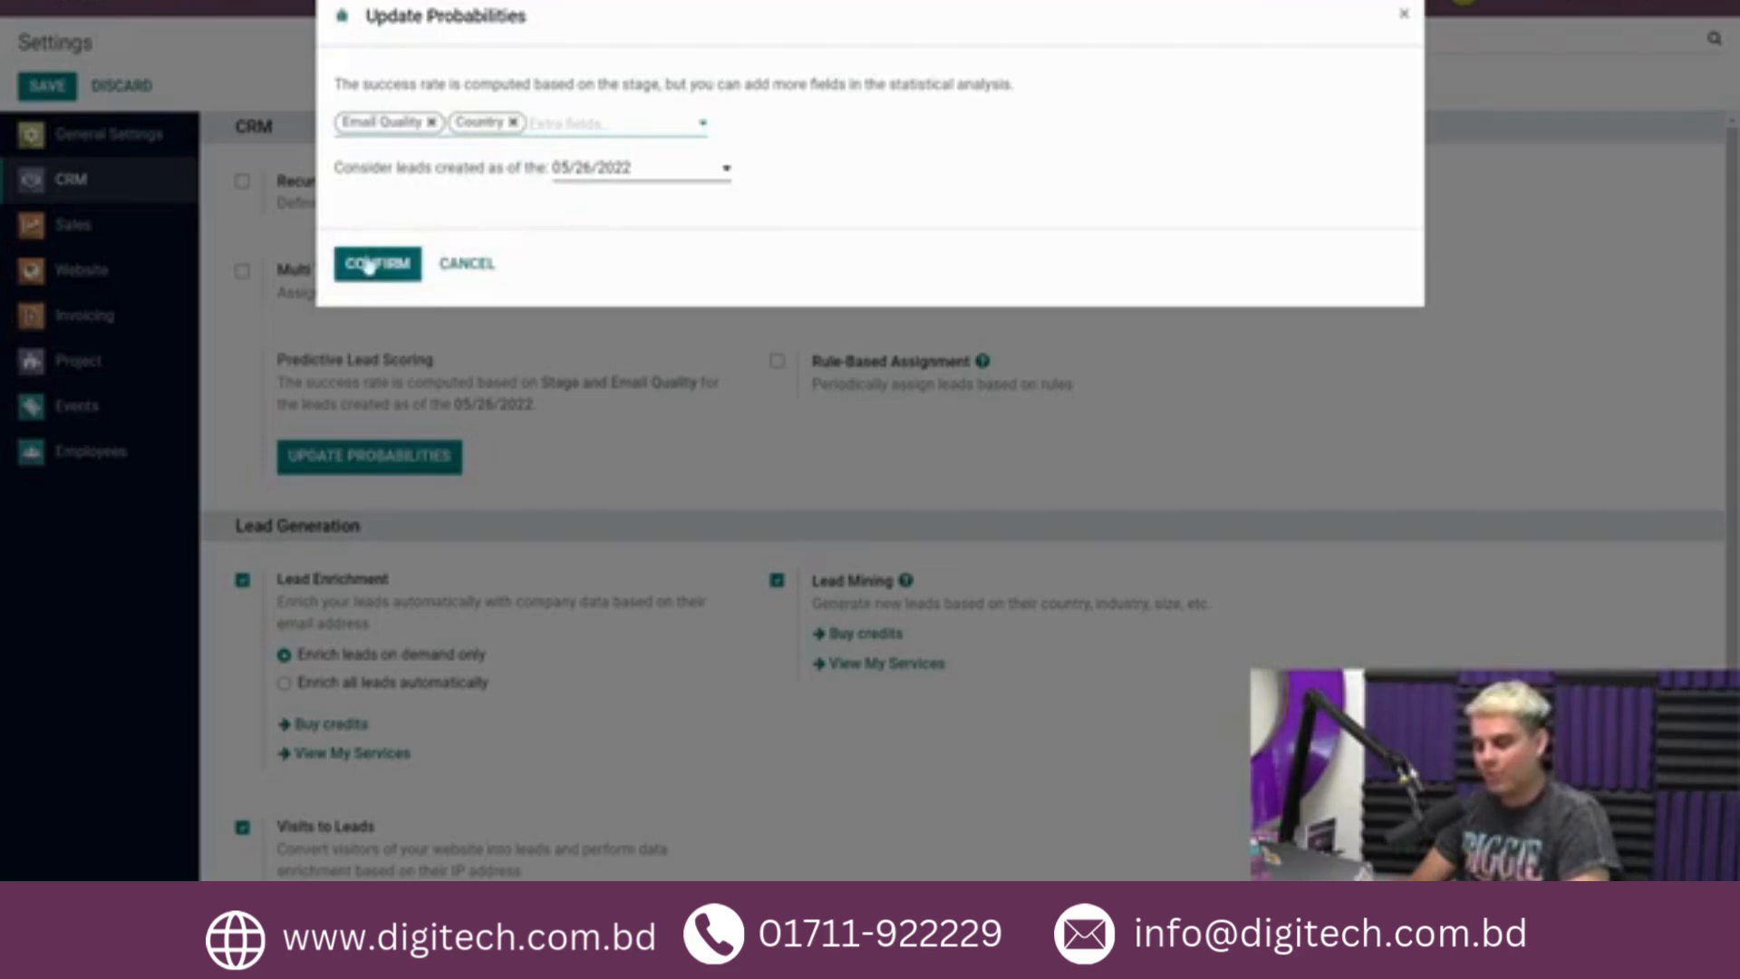
left_click(432, 122)
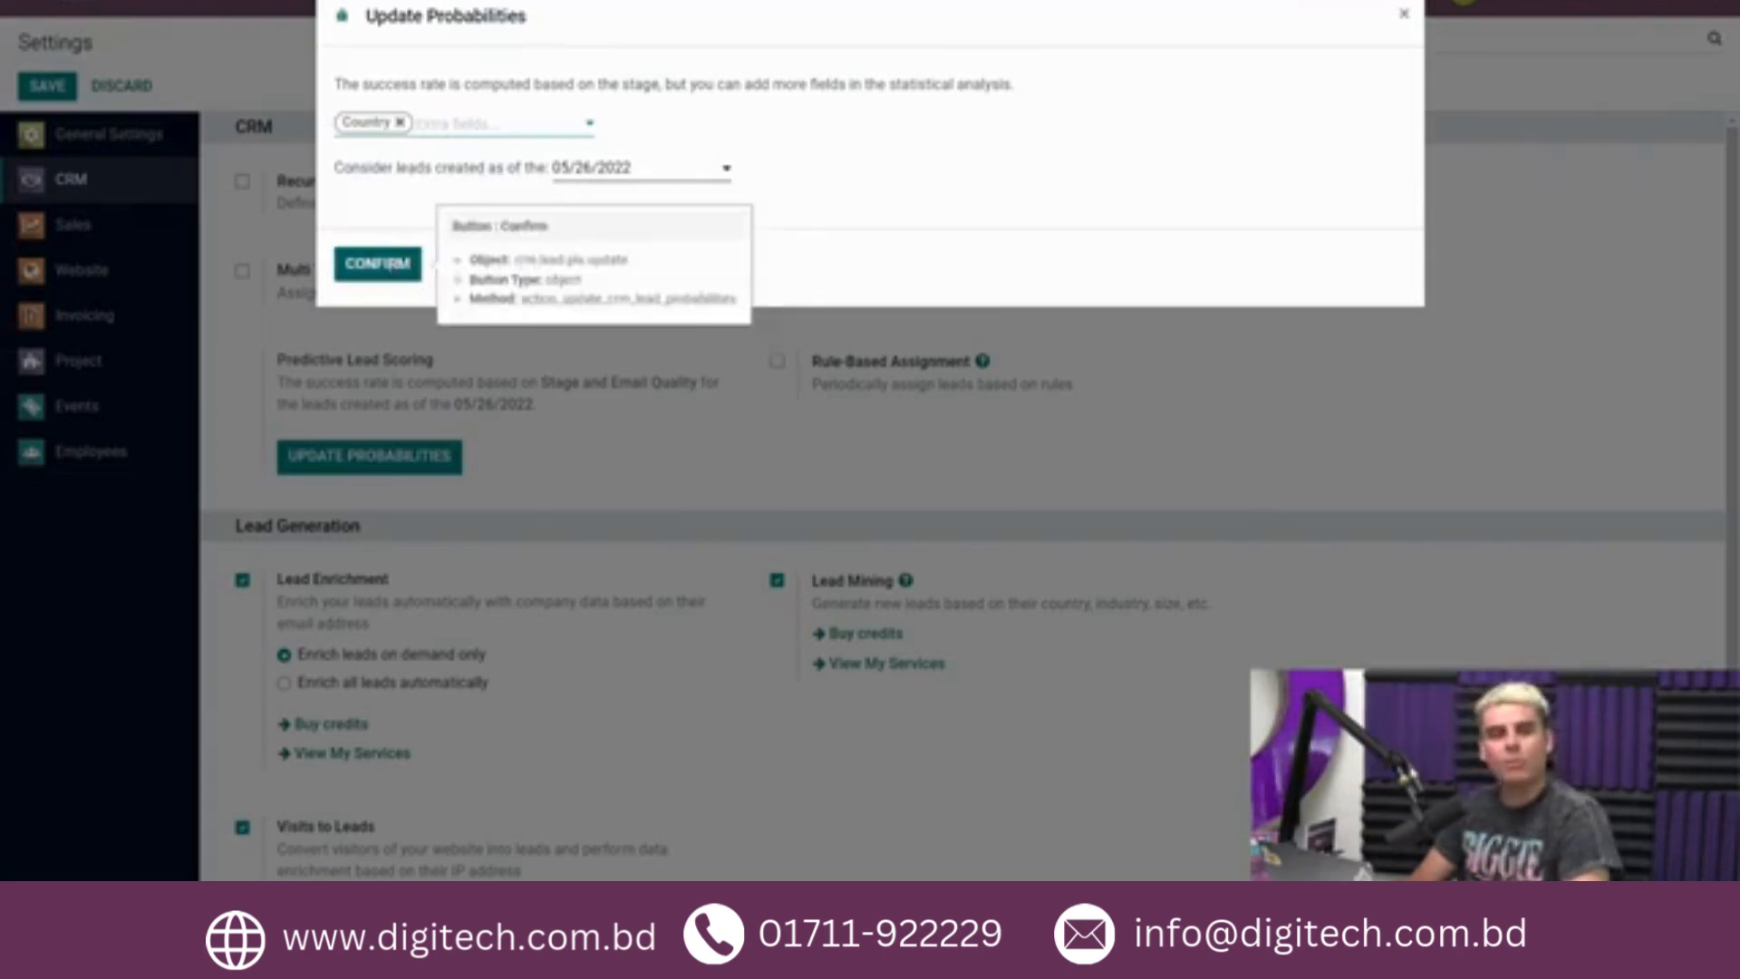
left_click(396, 268)
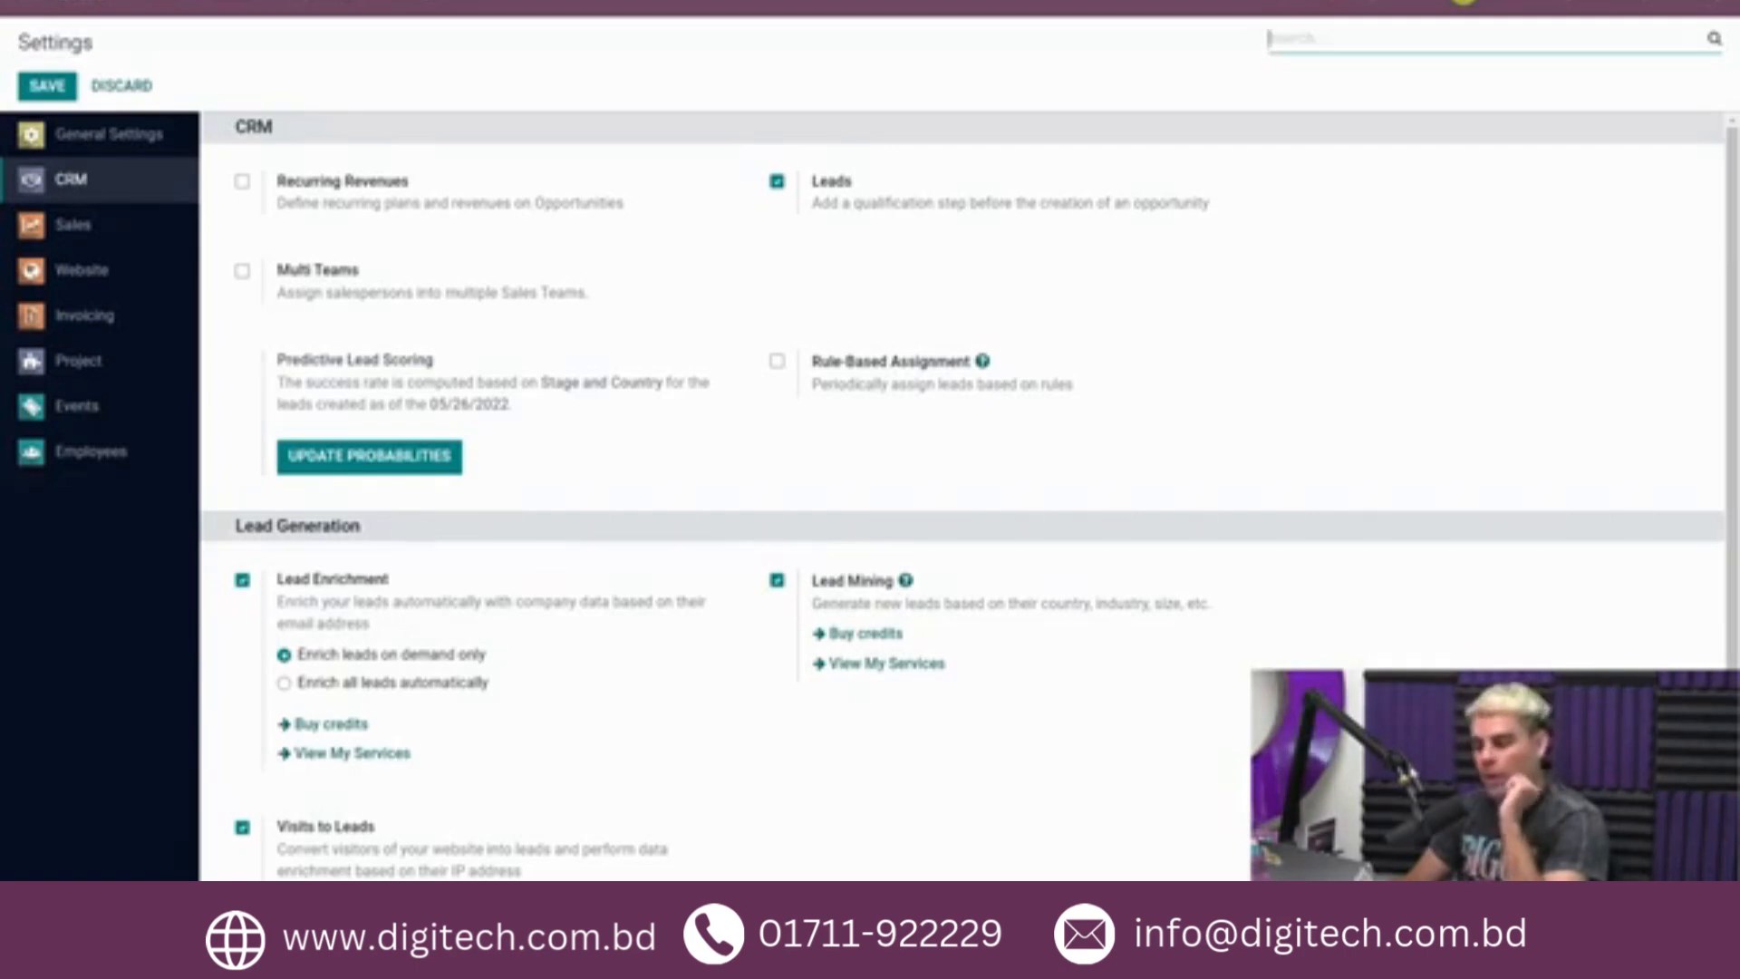
Show the CRM pipeline without the My Pipeline filter and create an opportunity named "Opportunity 1", opening its full form.
left_click(68, 6)
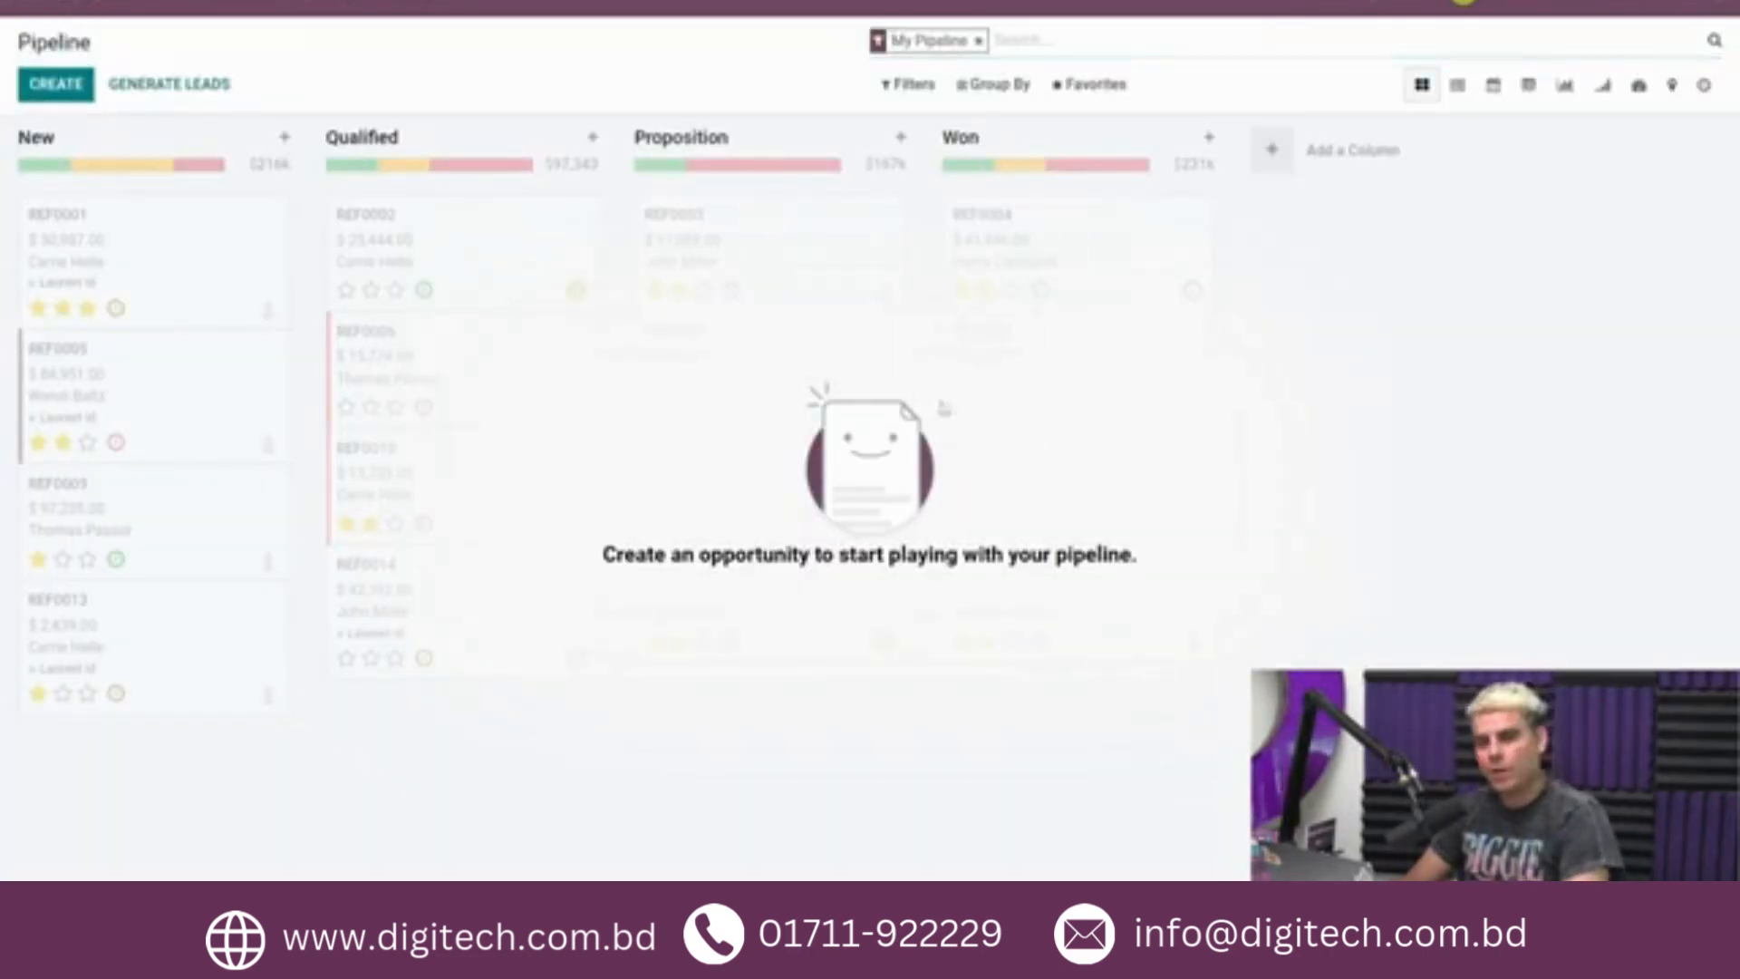
left_click(977, 41)
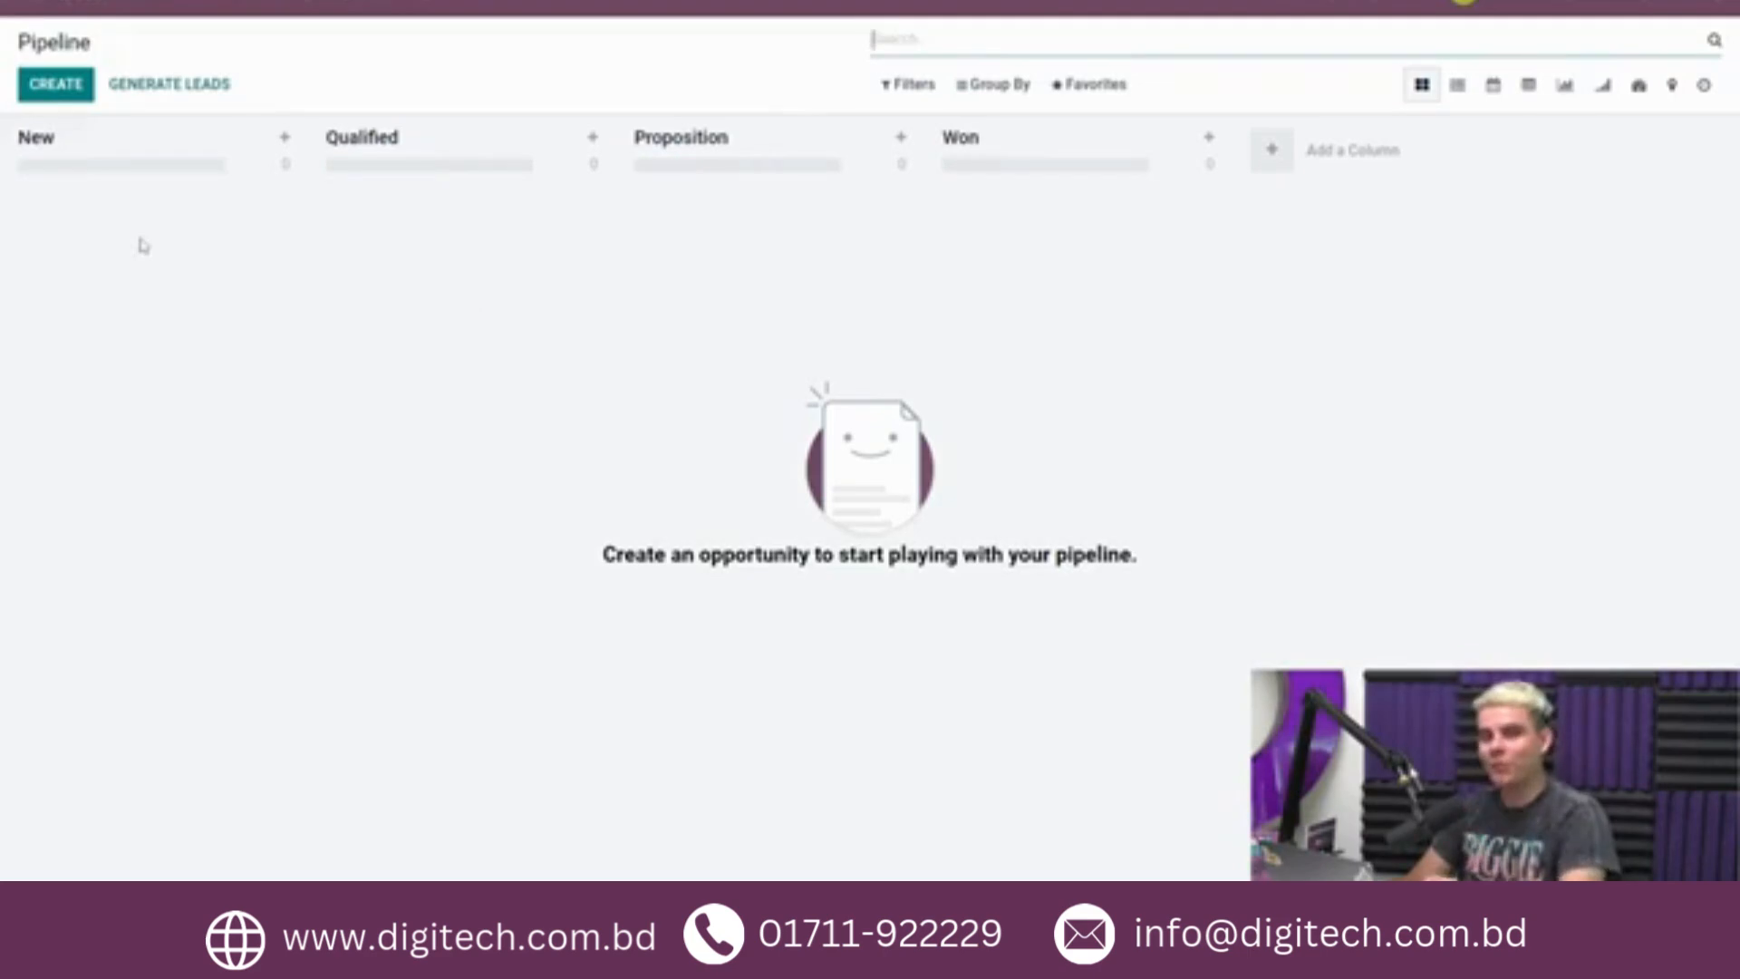
left_click(80, 88)
left_click(109, 323)
type("Opportunity 1")
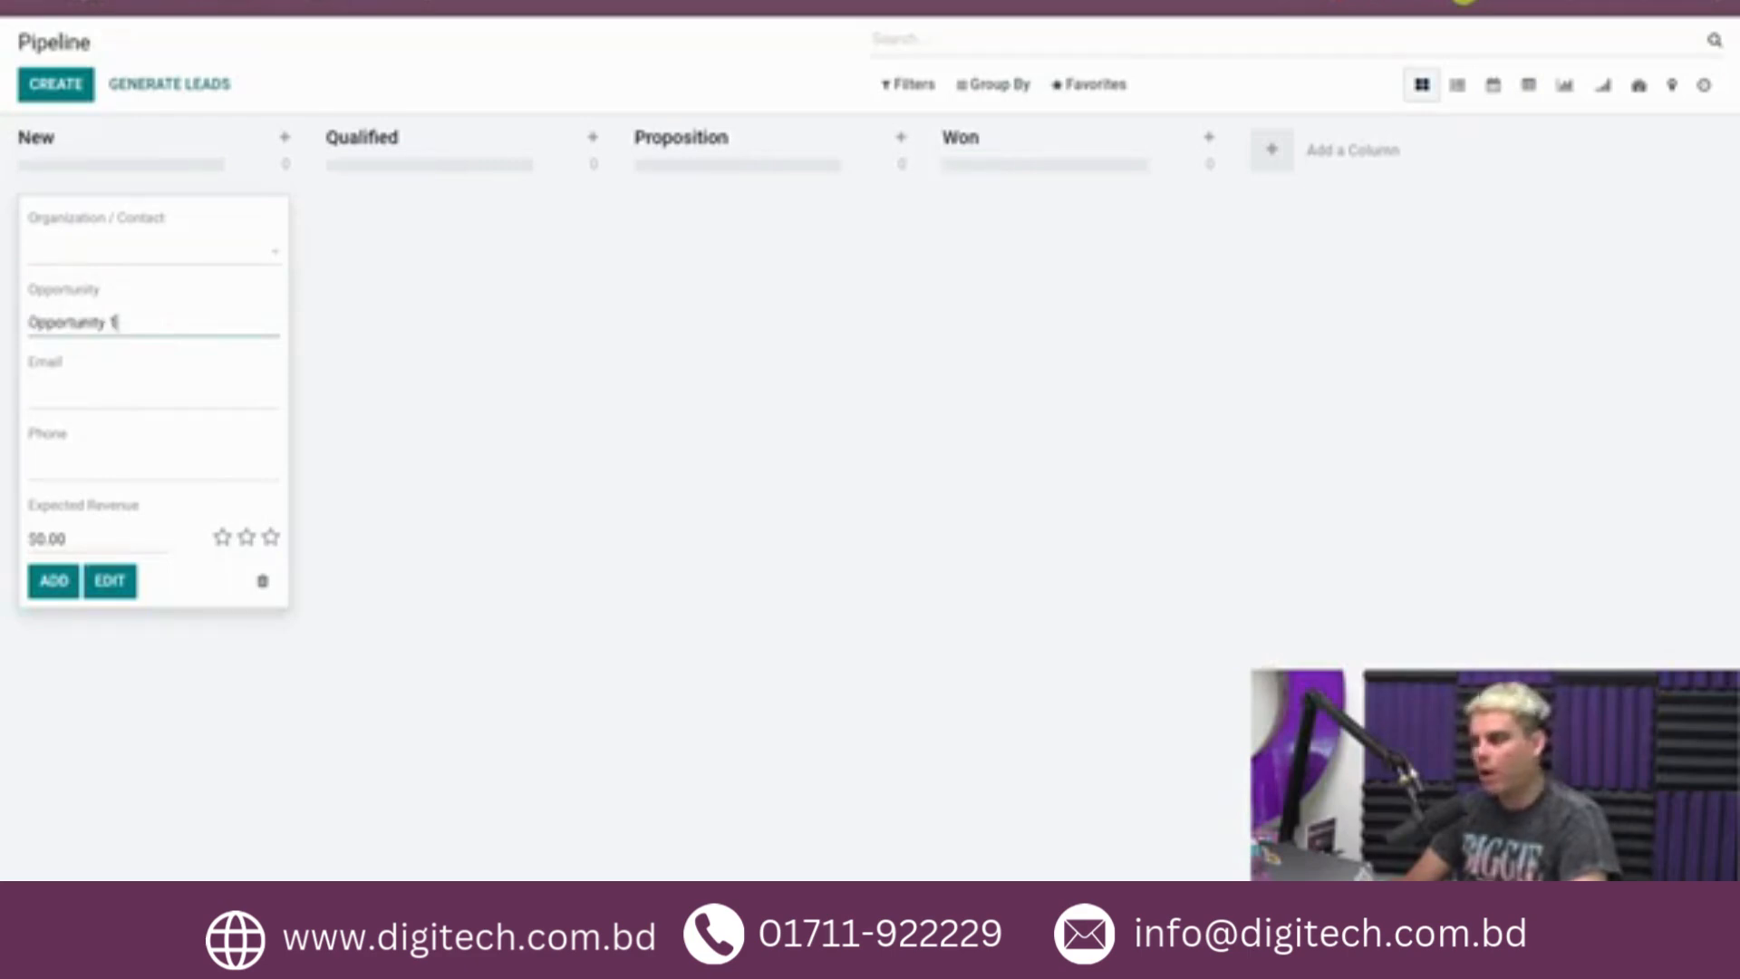
left_click(127, 583)
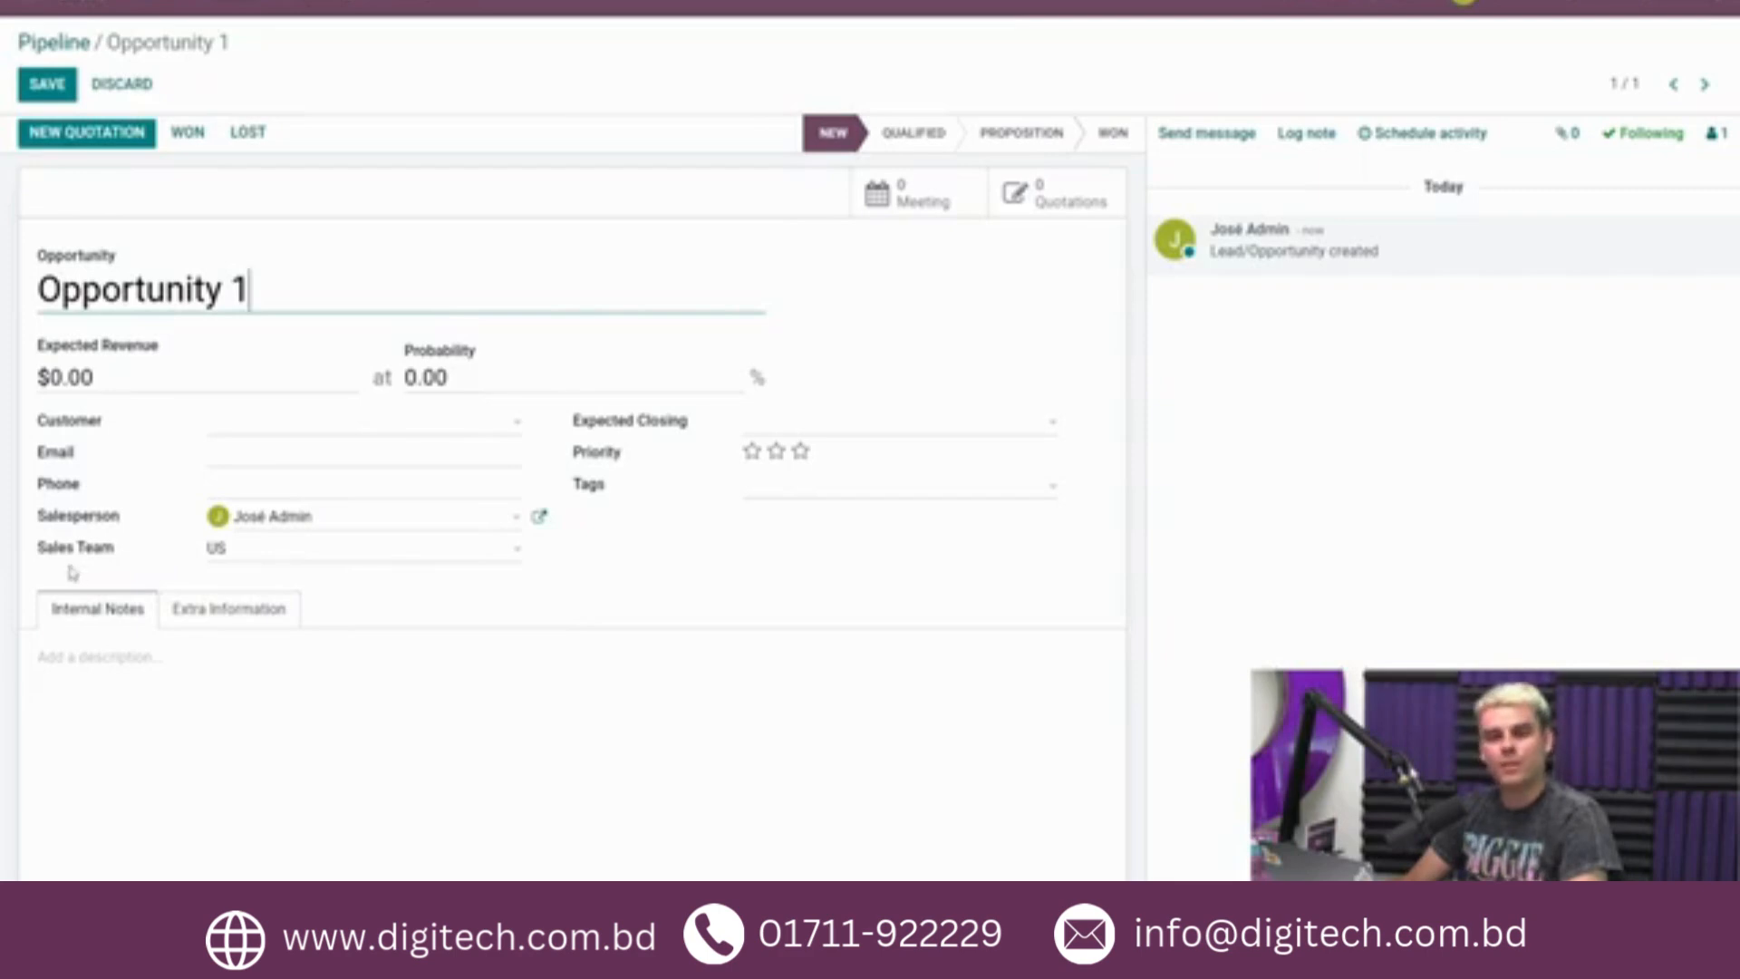
Assign Opportunity 1 to the Europe sales team and set its contact country to Belgium.
left_click(286, 553)
left_click(287, 613)
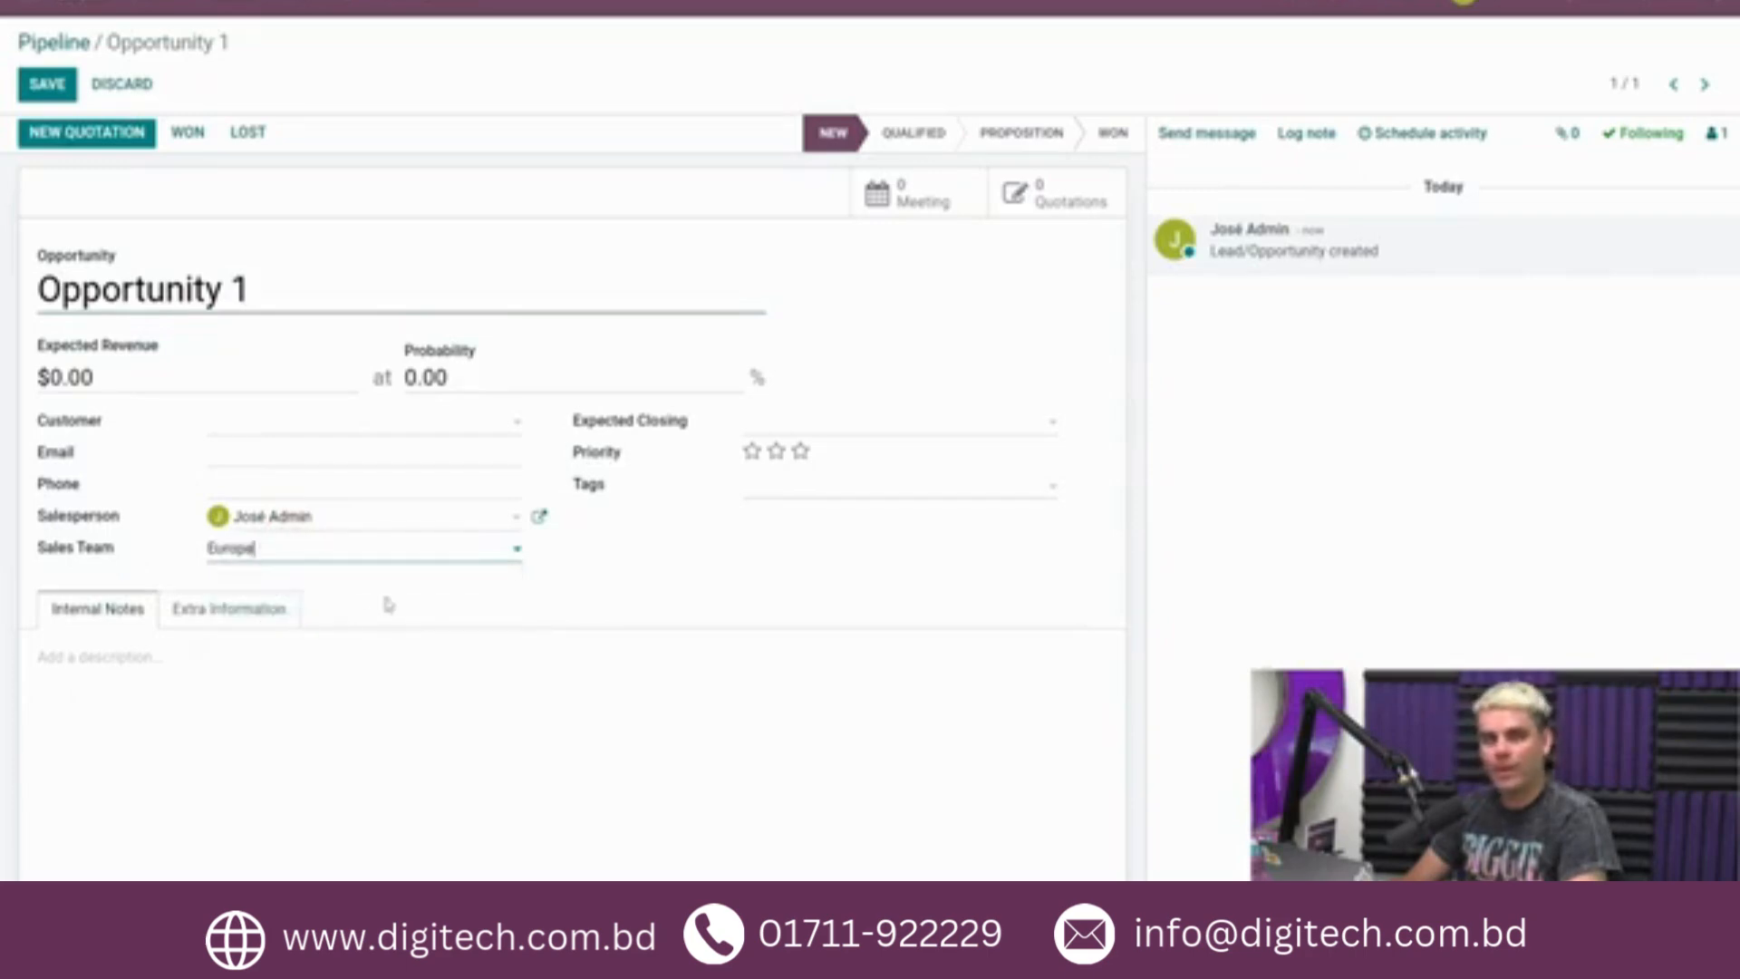
left_click(263, 614)
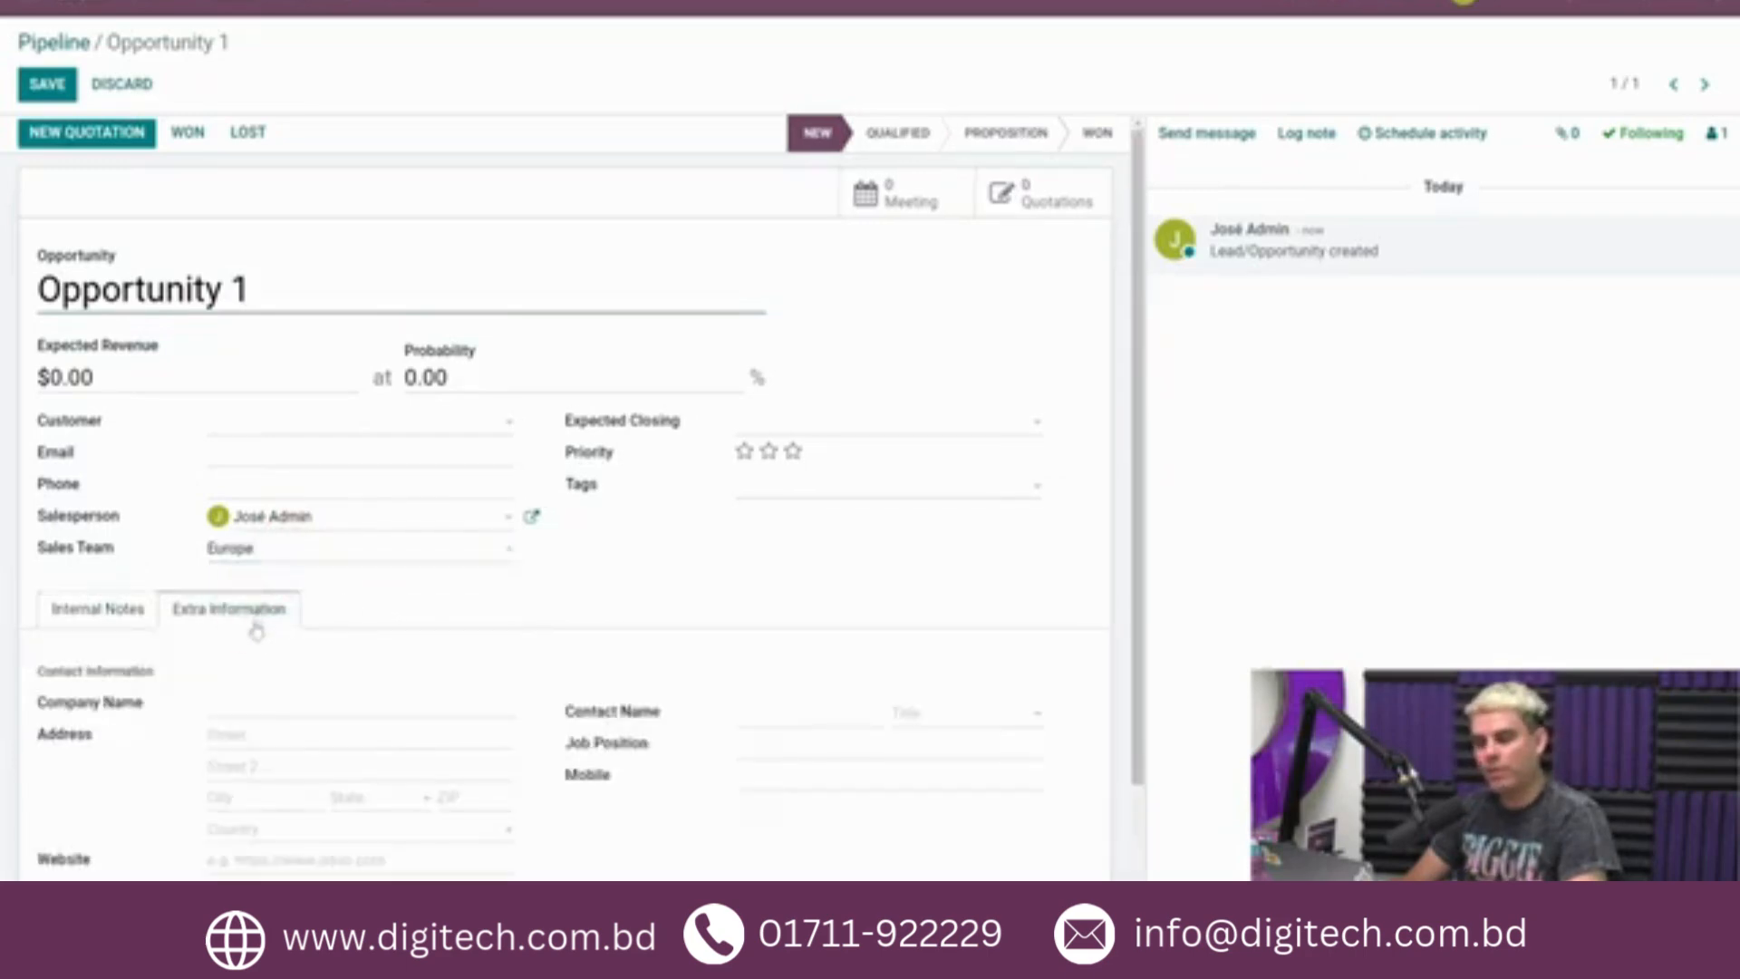
left_click(260, 830)
type("bel")
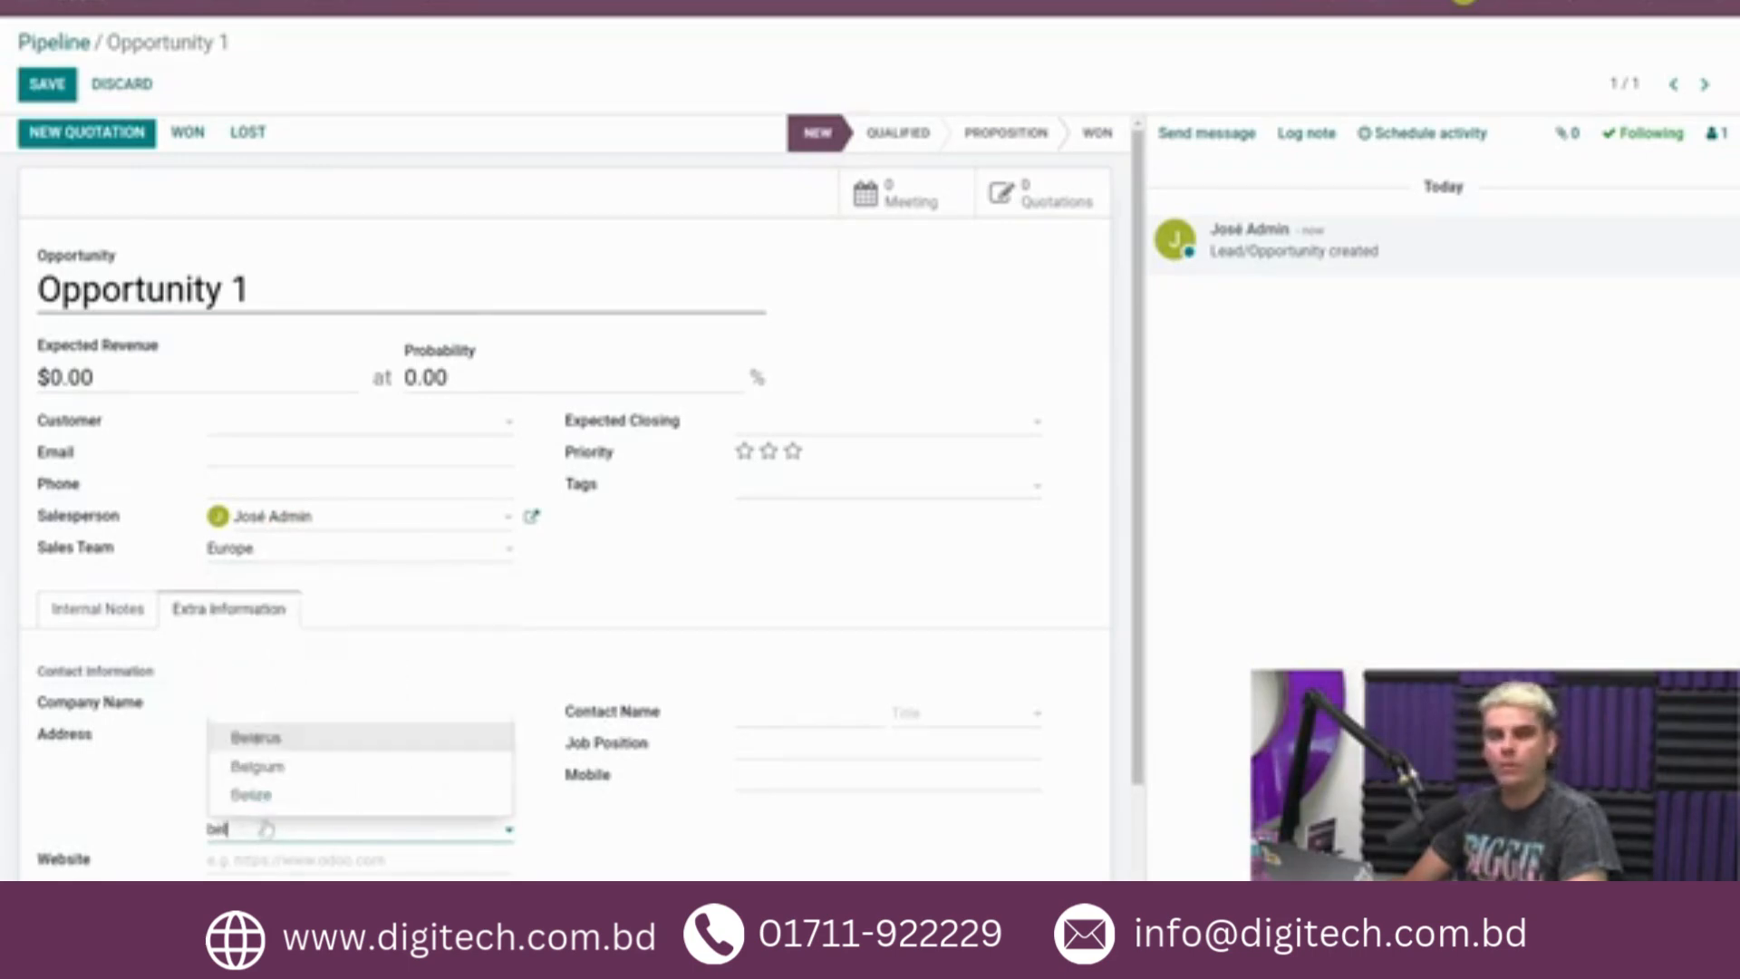
left_click(284, 768)
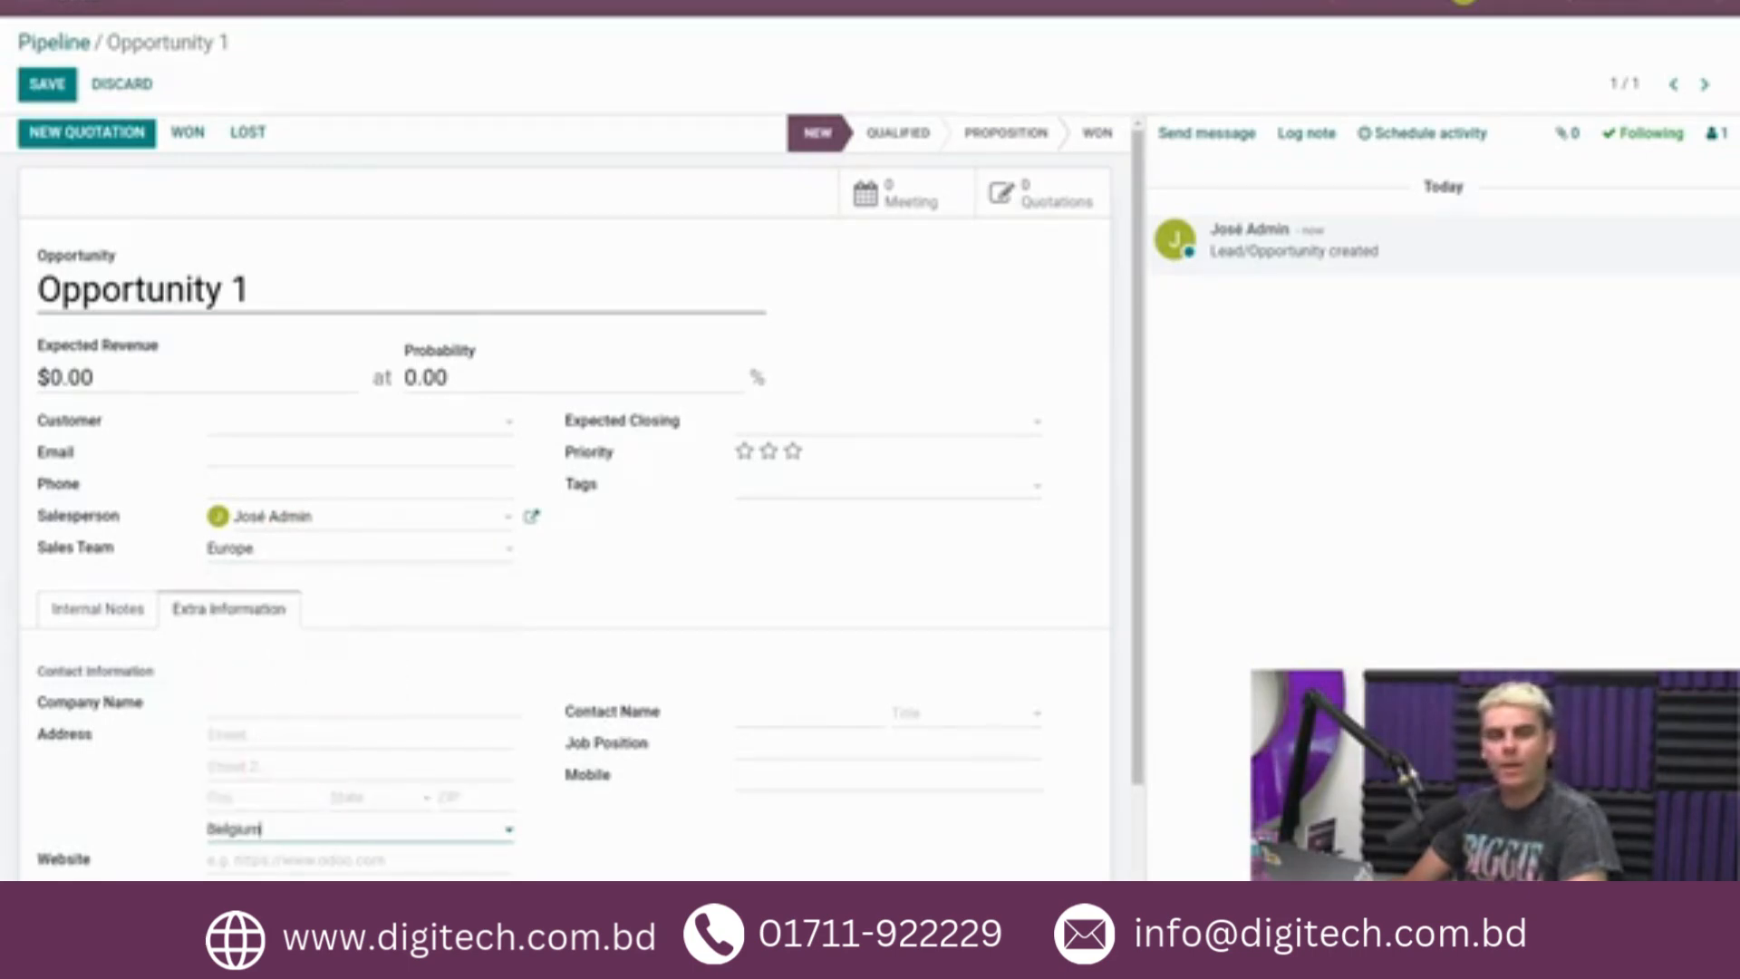
Save Opportunity 1 and mark it as won.
left_click(475, 610)
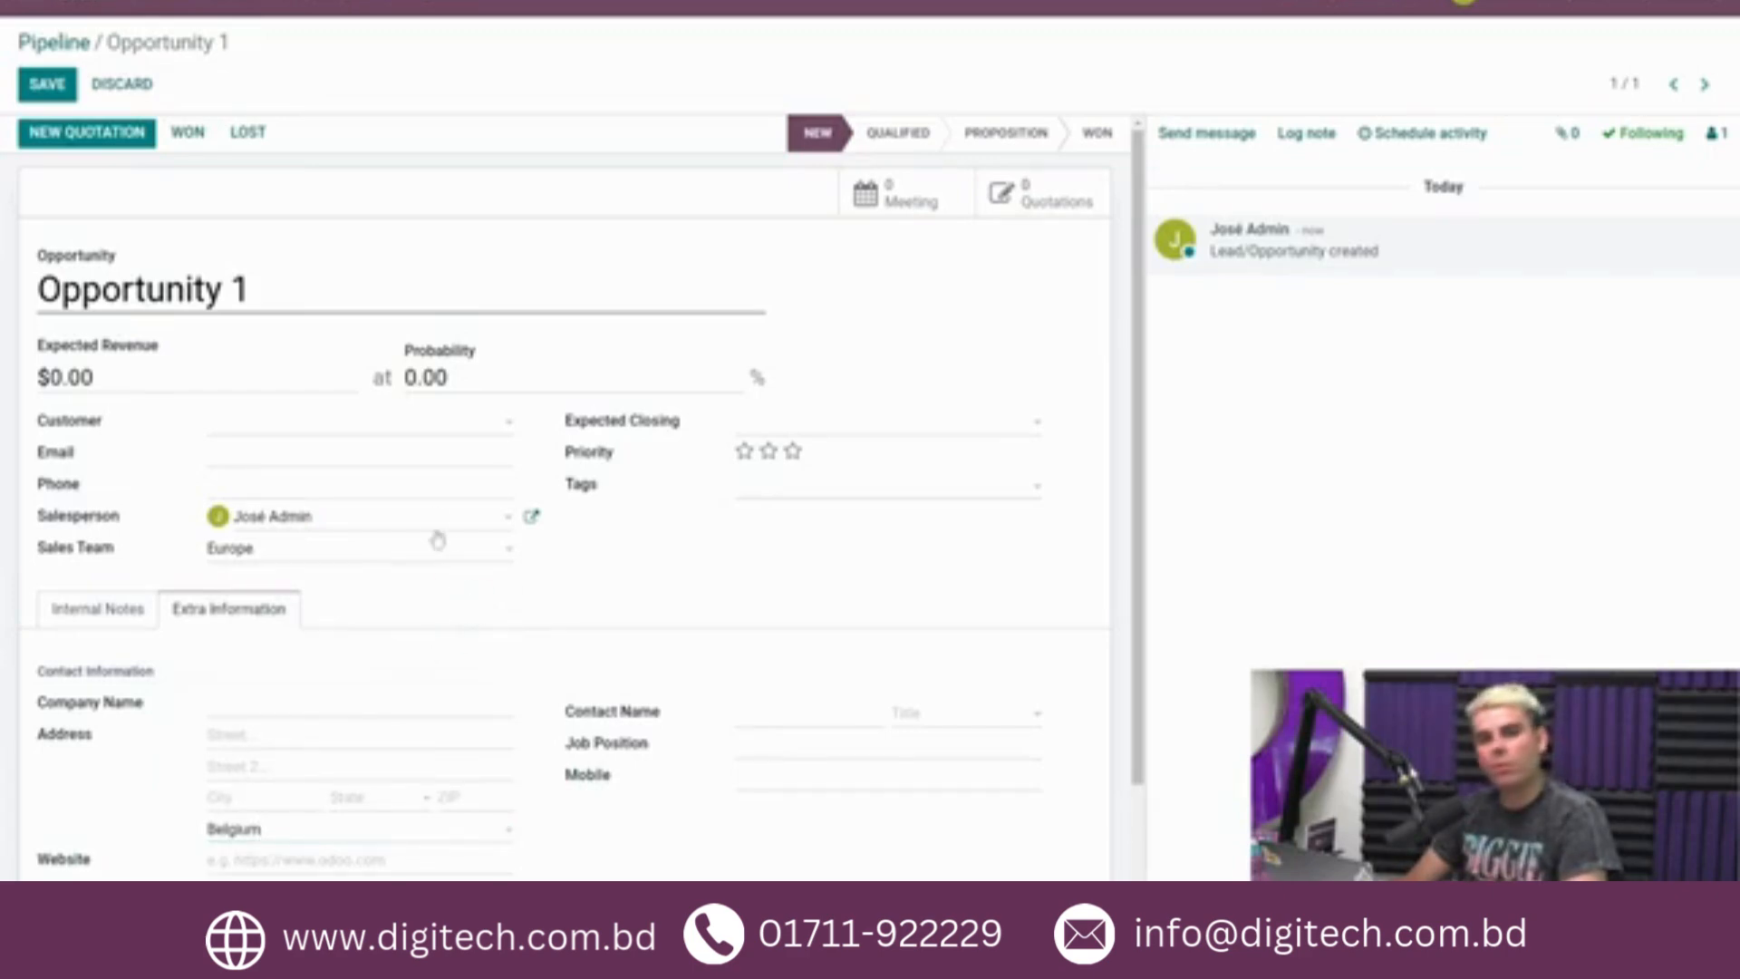
left_click(453, 377)
left_click_drag(454, 377, 384, 370)
left_click(357, 332)
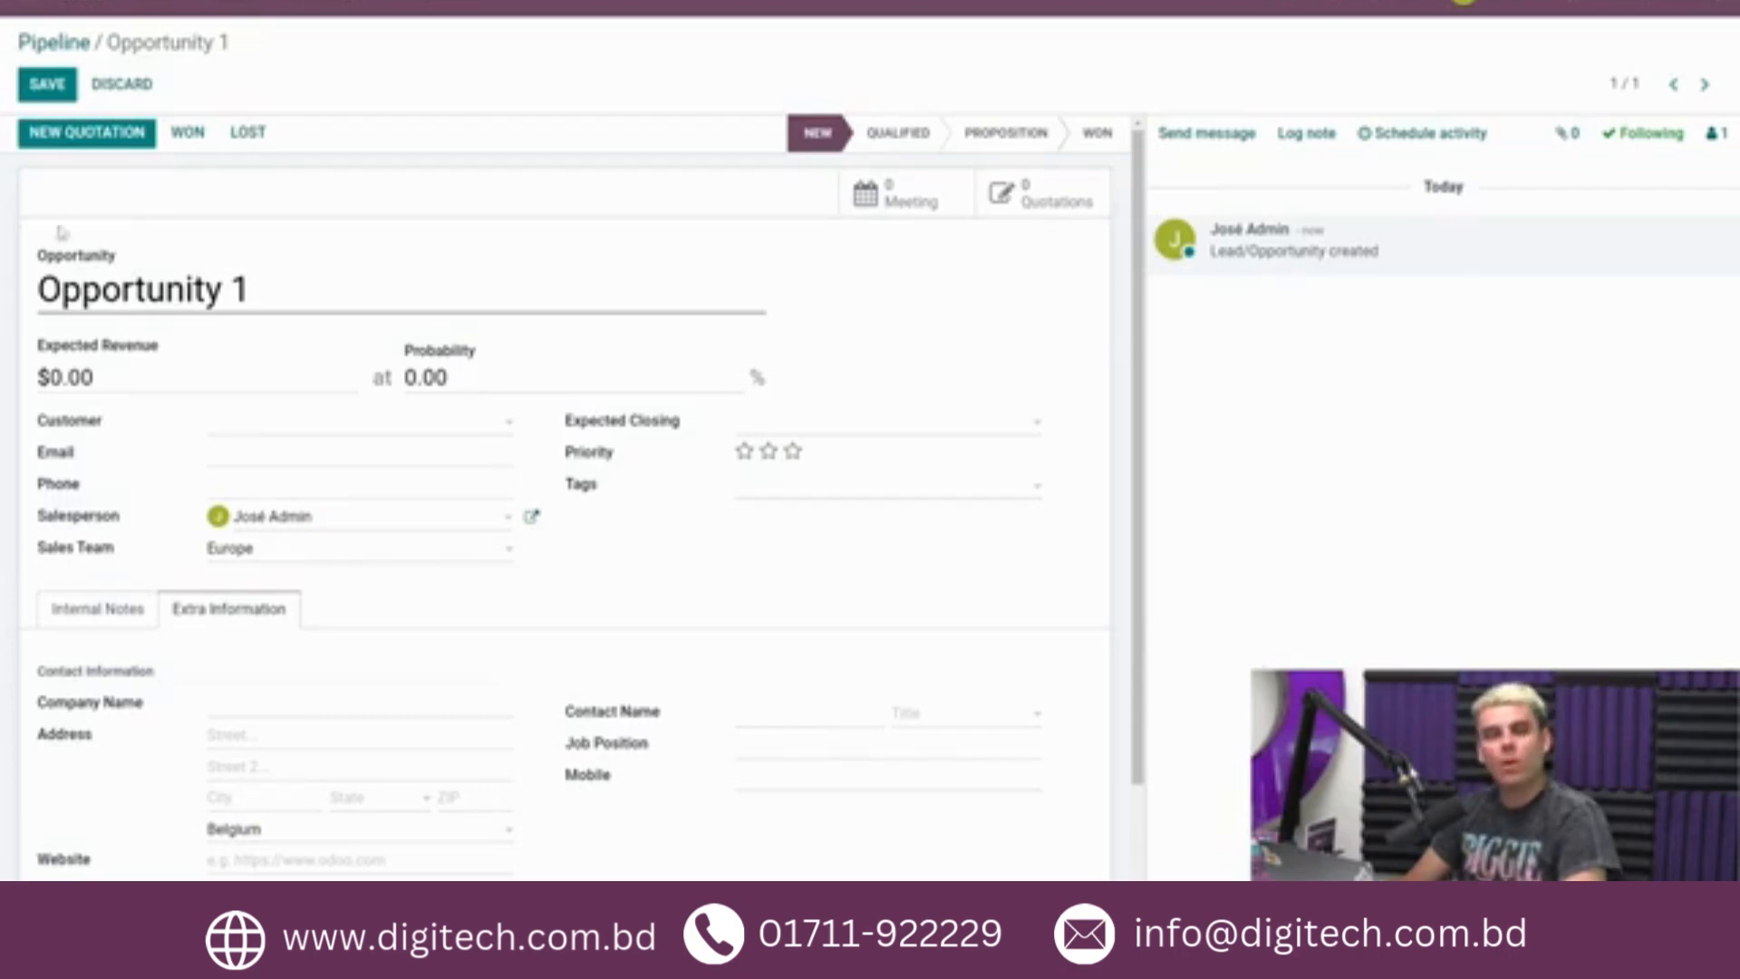
left_click(46, 89)
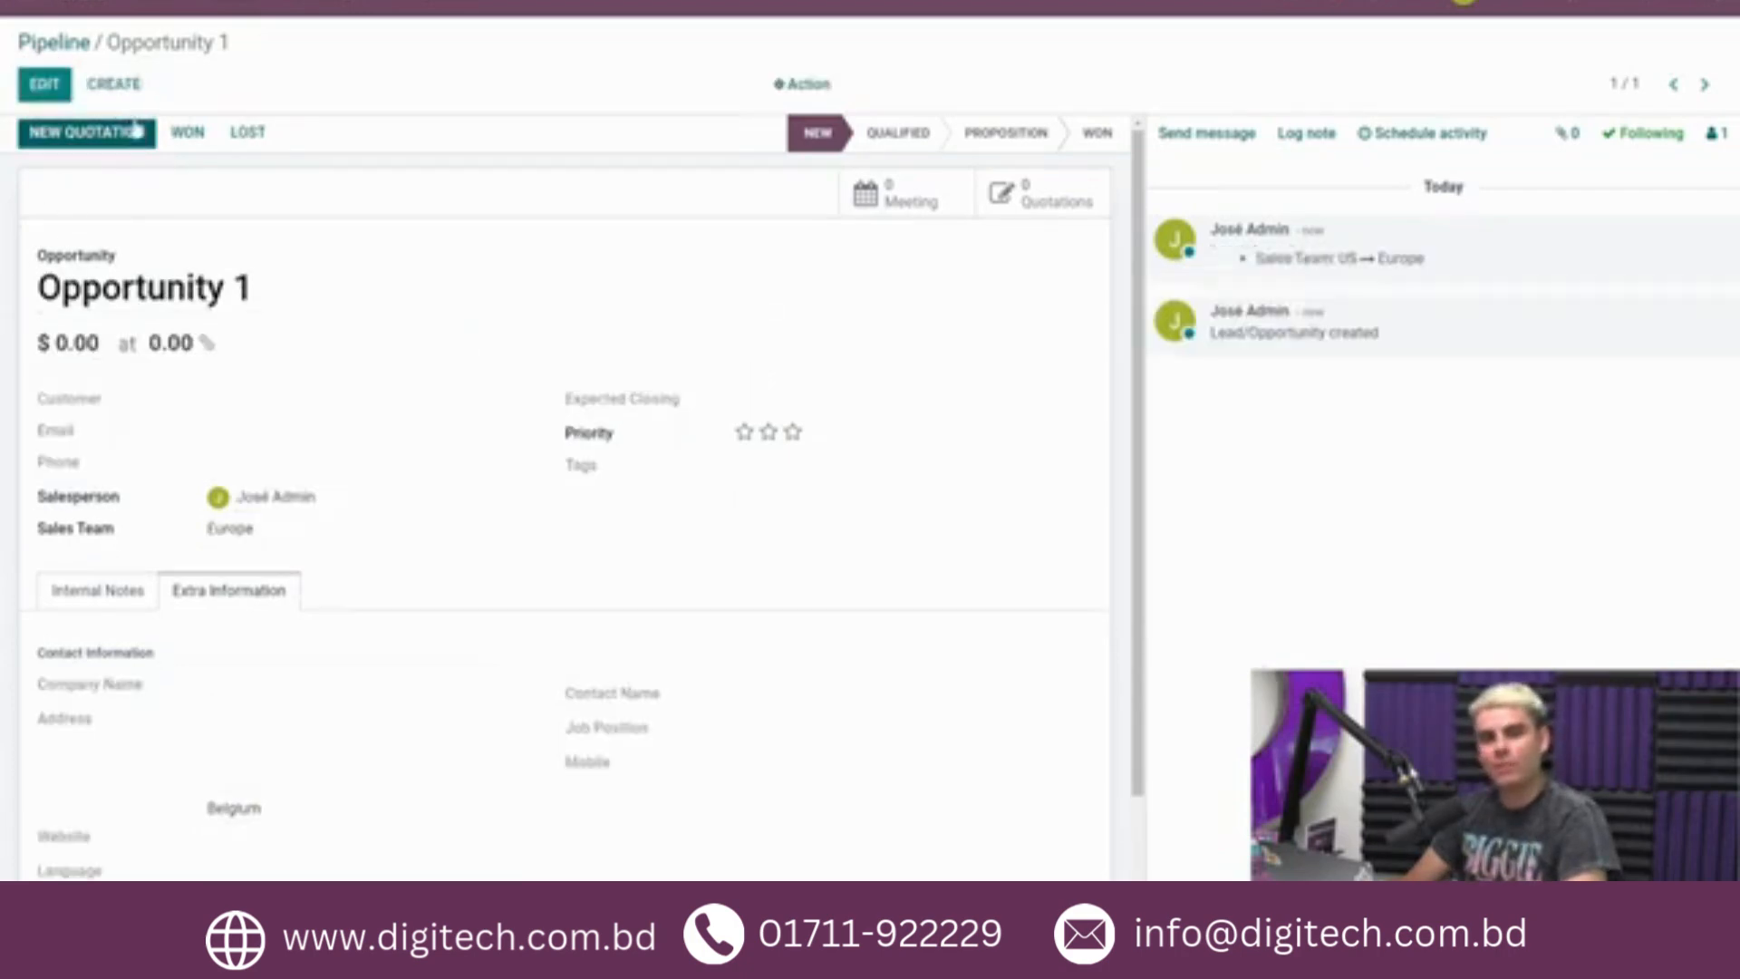
left_click(188, 134)
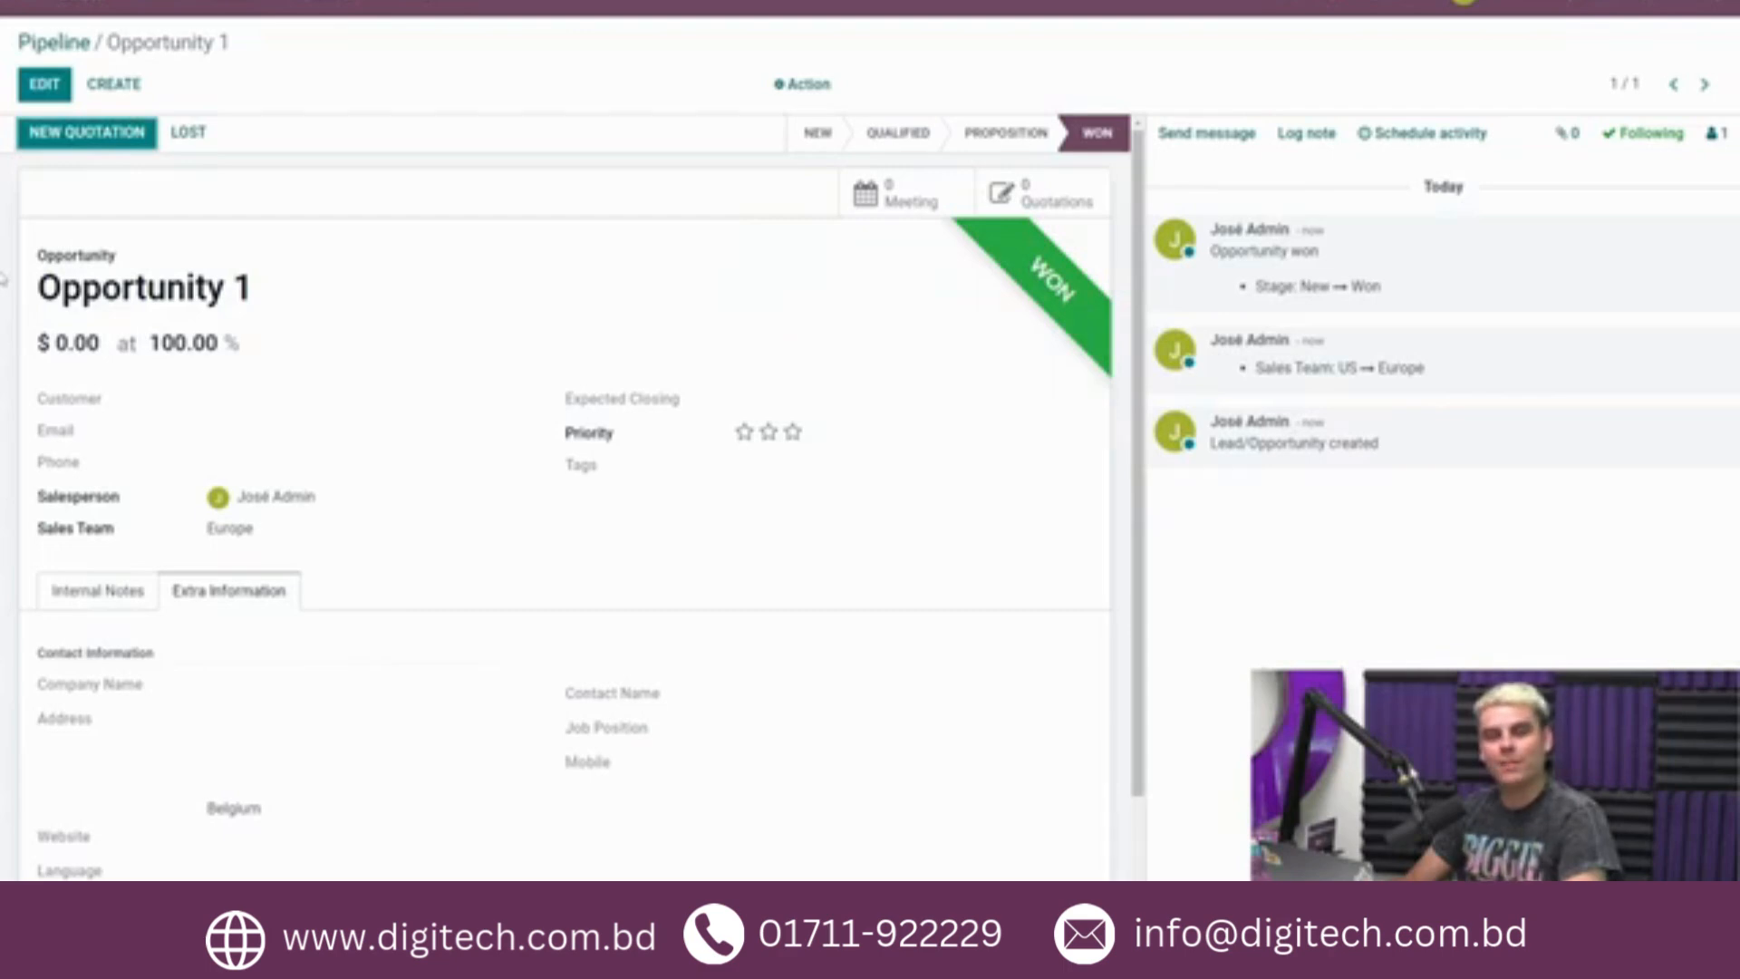
Start a new opportunity named "Opportunity 2" and assign it to the Europe sales team.
left_click(136, 81)
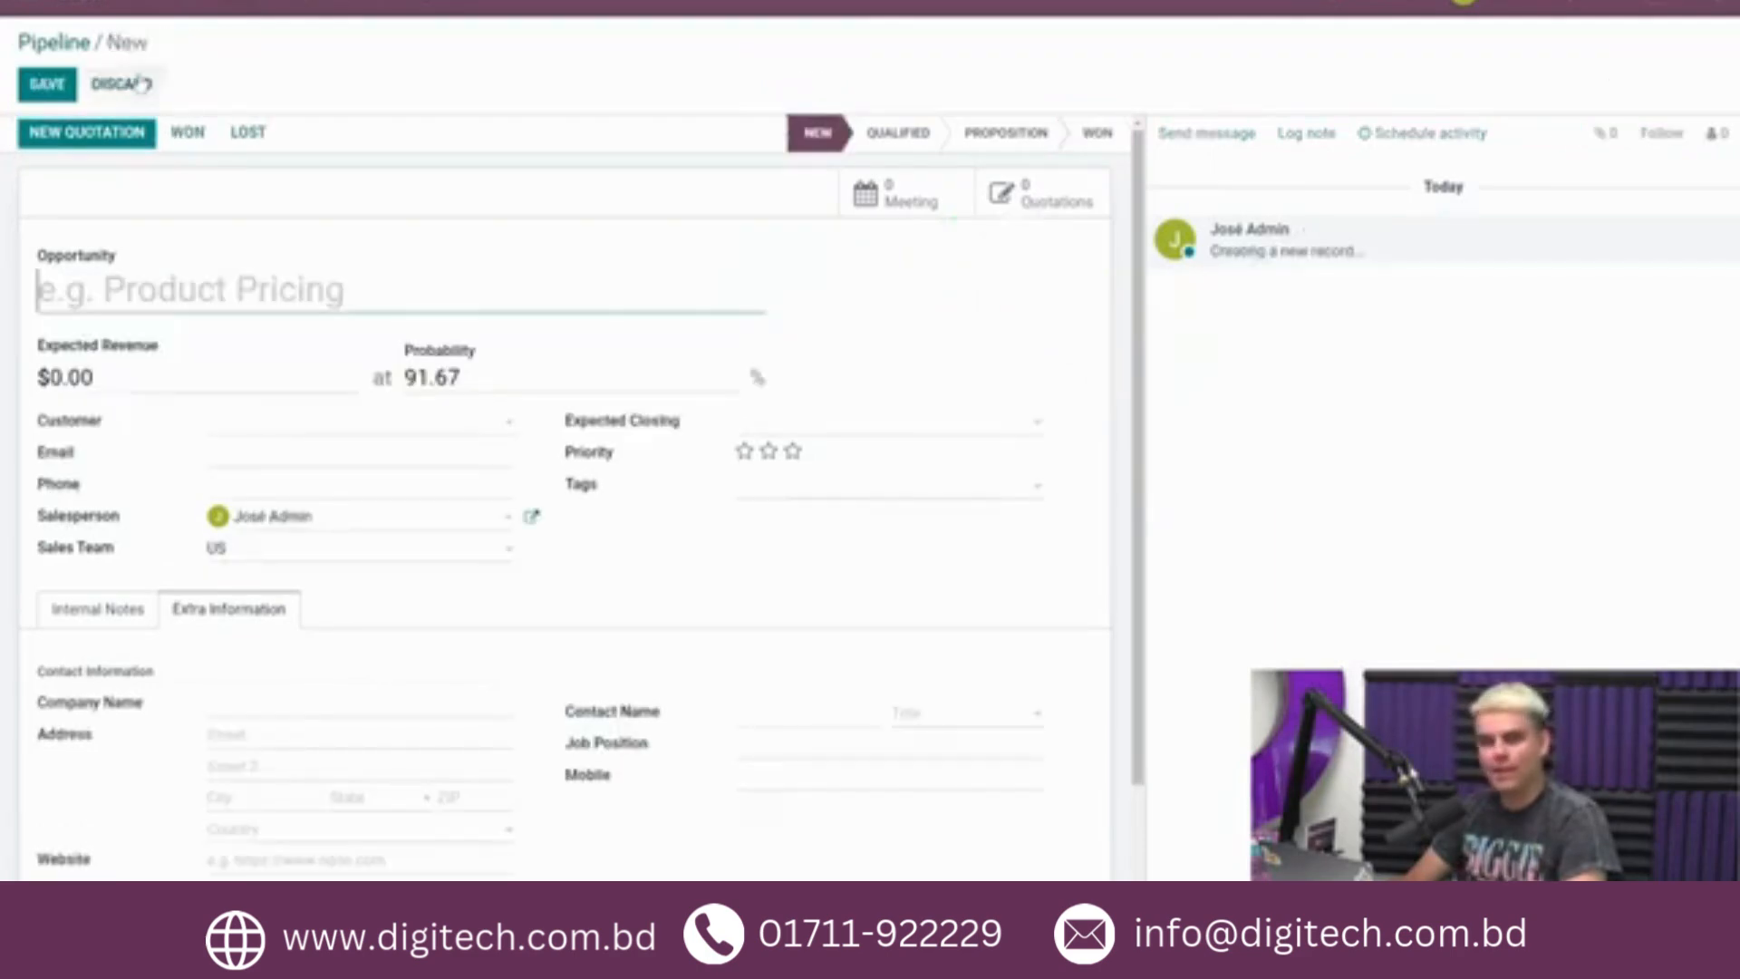
type("Opportunity 2")
left_click(262, 560)
left_click(263, 609)
Set the contact country of Opportunity 2 to Belgium, then save the opportunity as won.
left_click(278, 832)
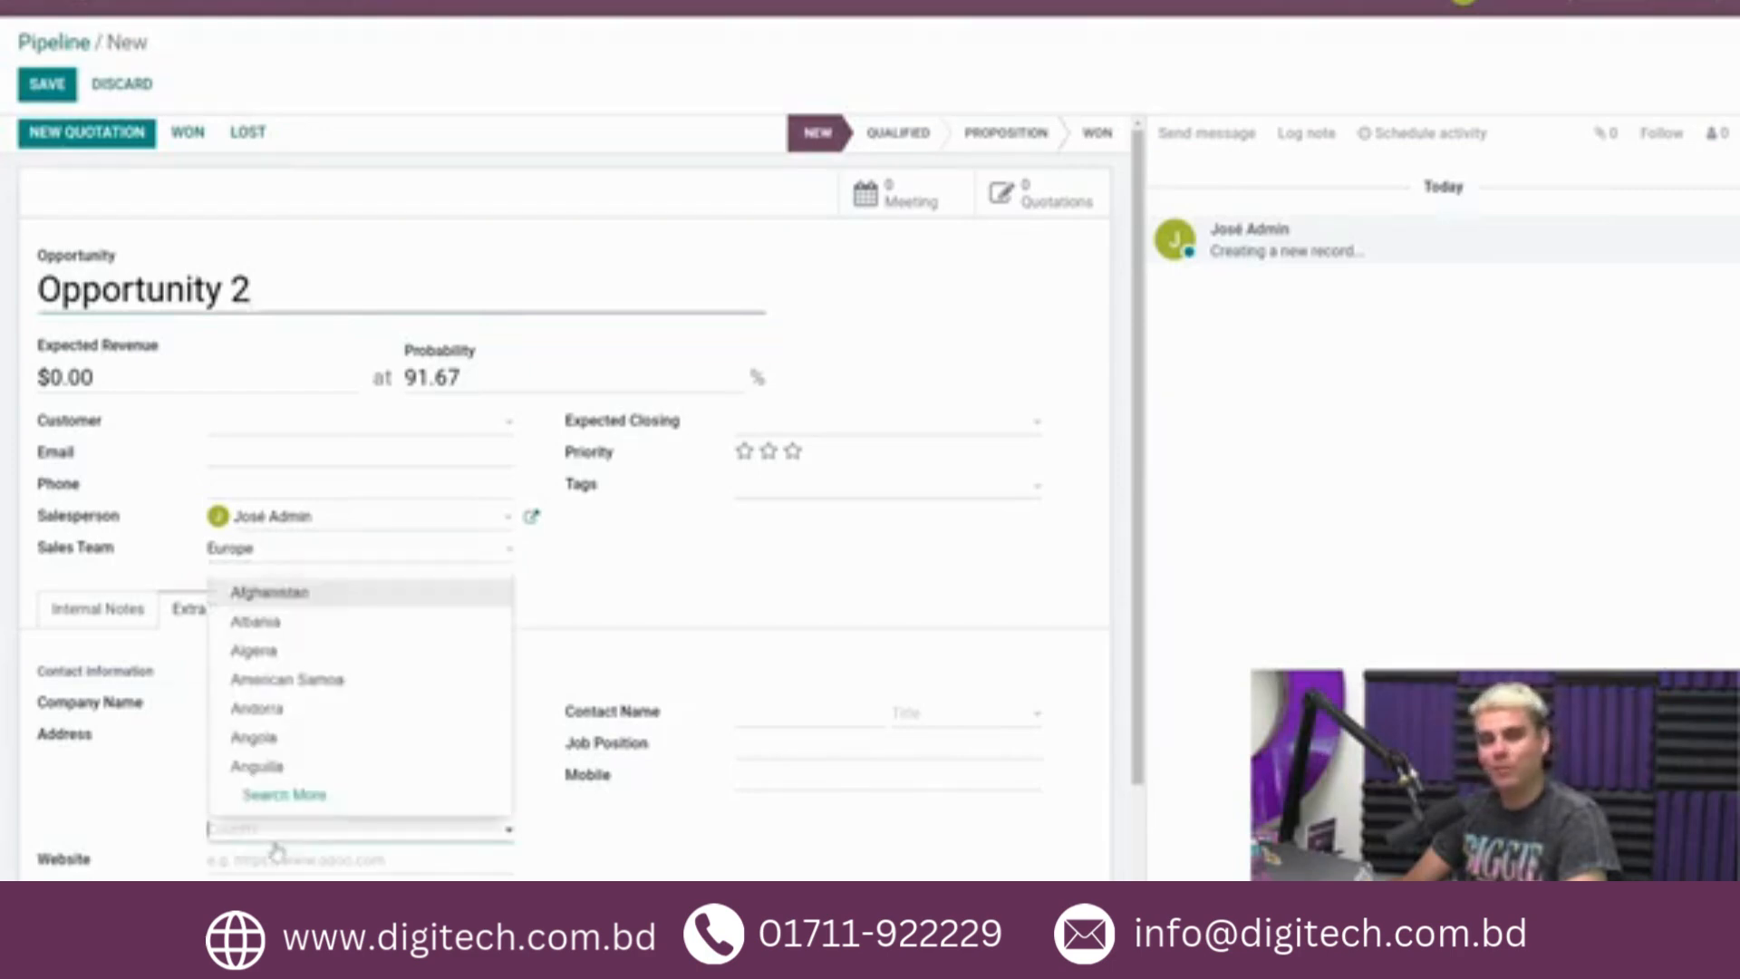
type("bd")
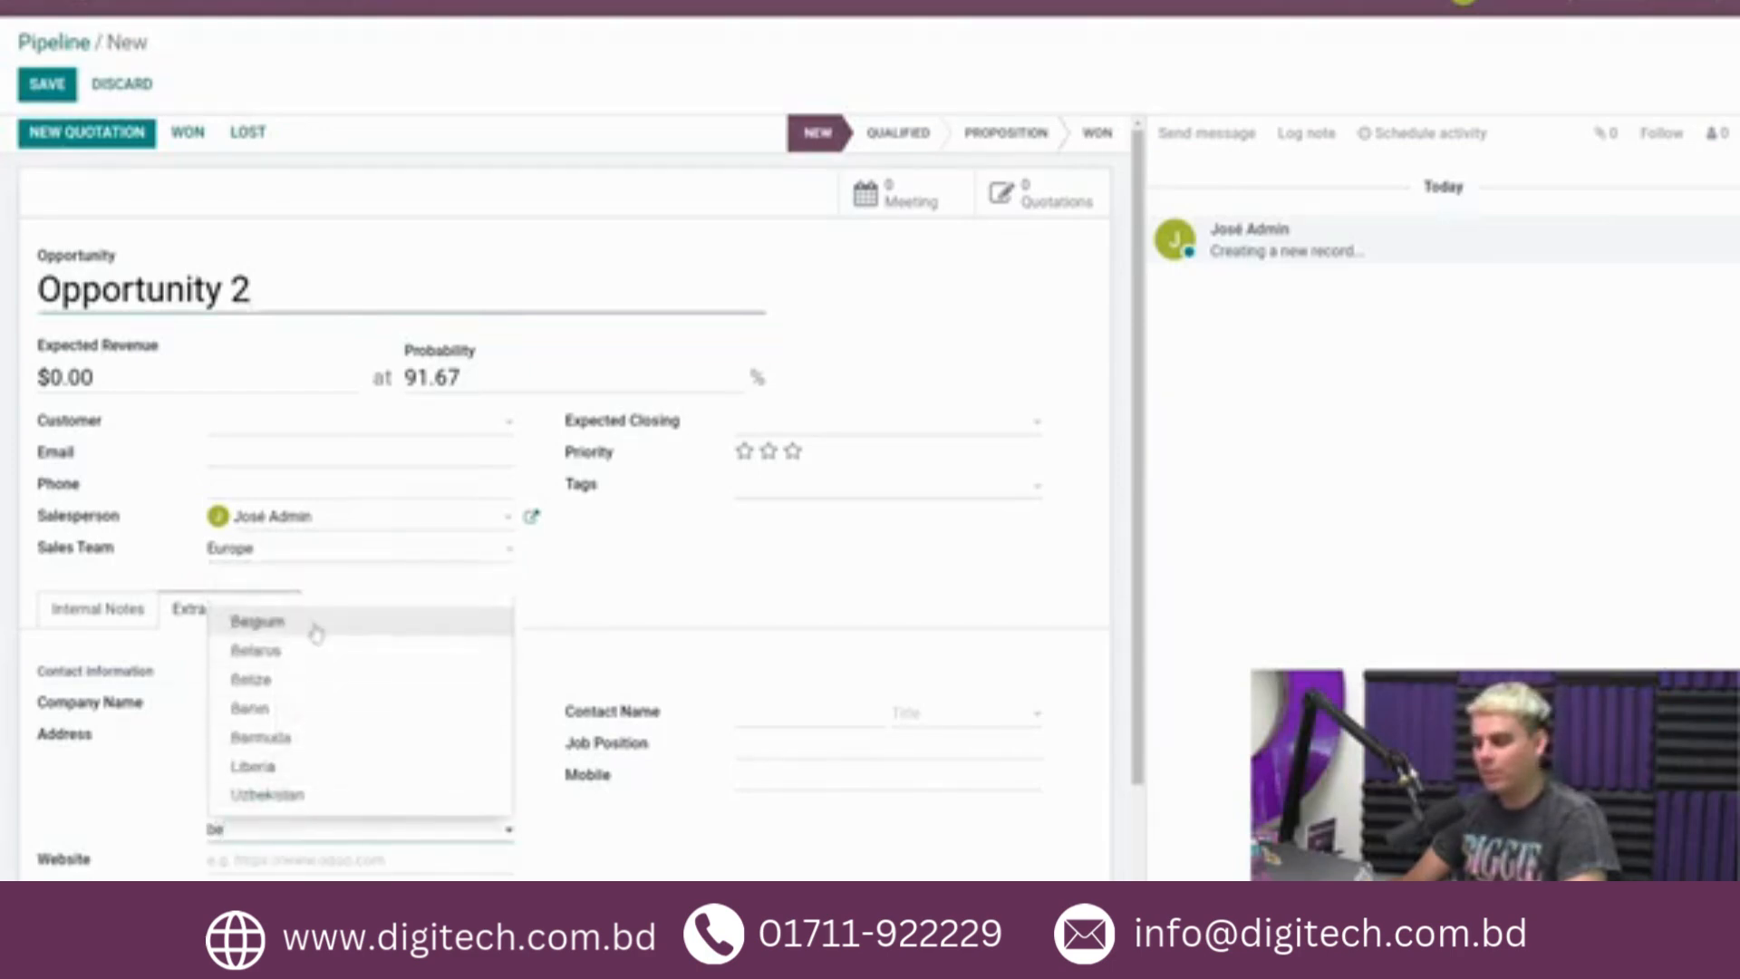
left_click(311, 623)
left_click(183, 138)
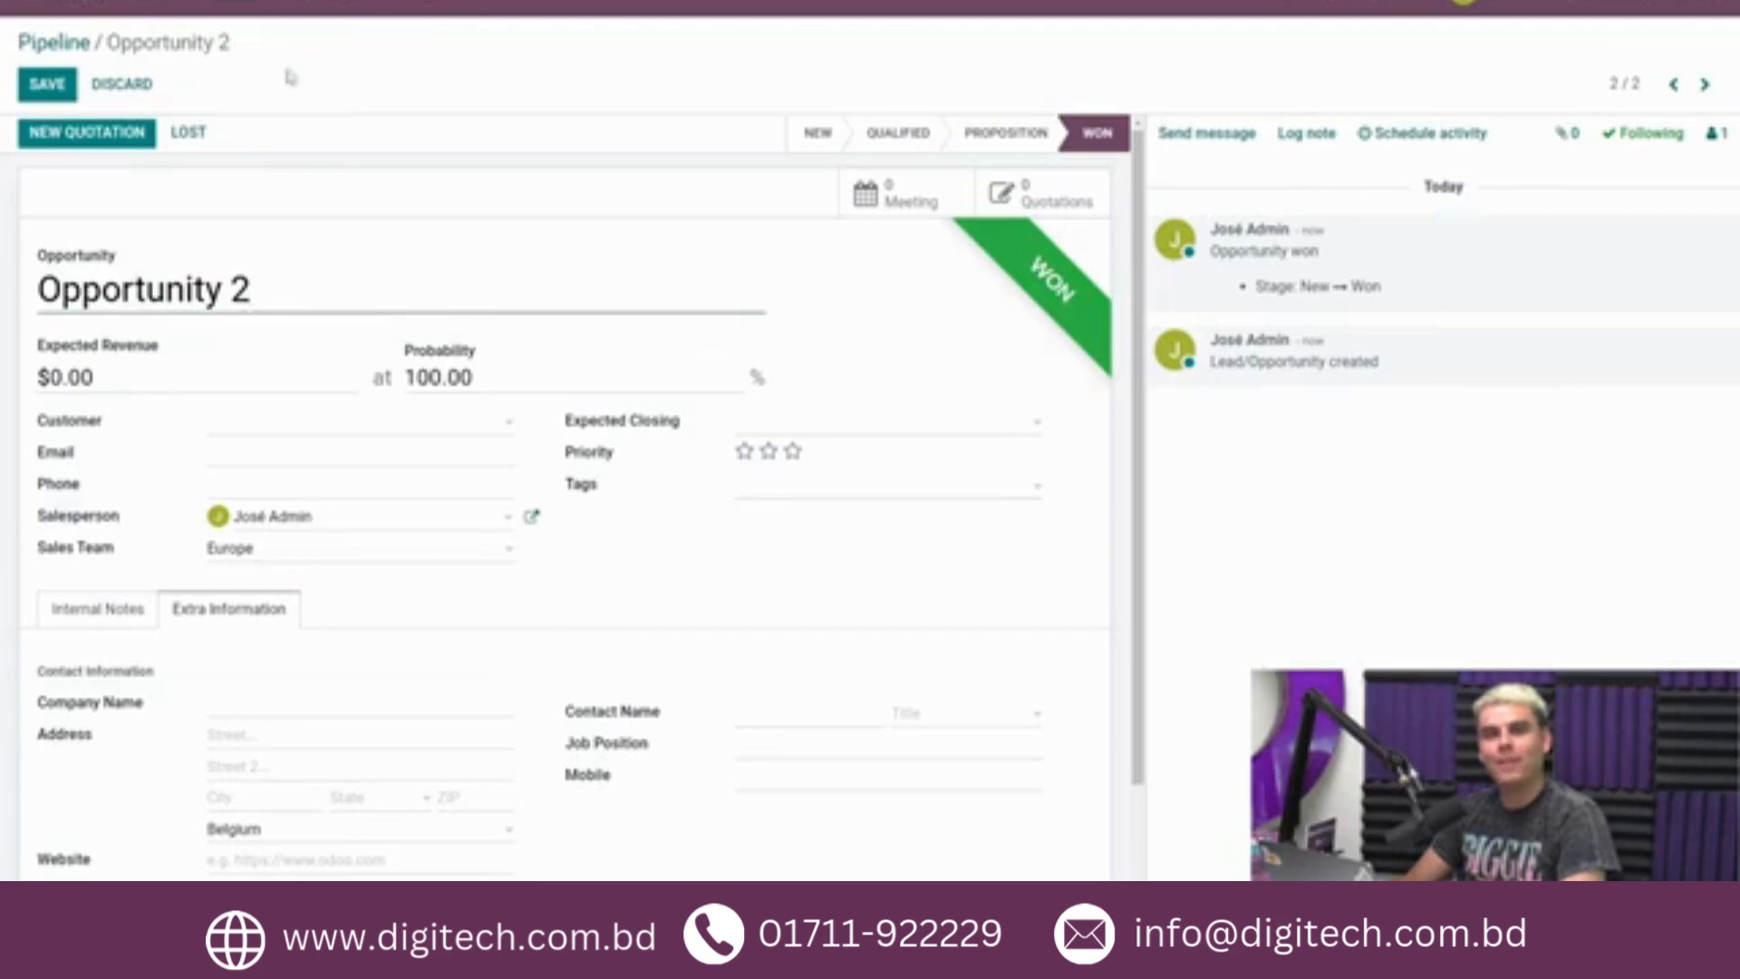
left_click(47, 83)
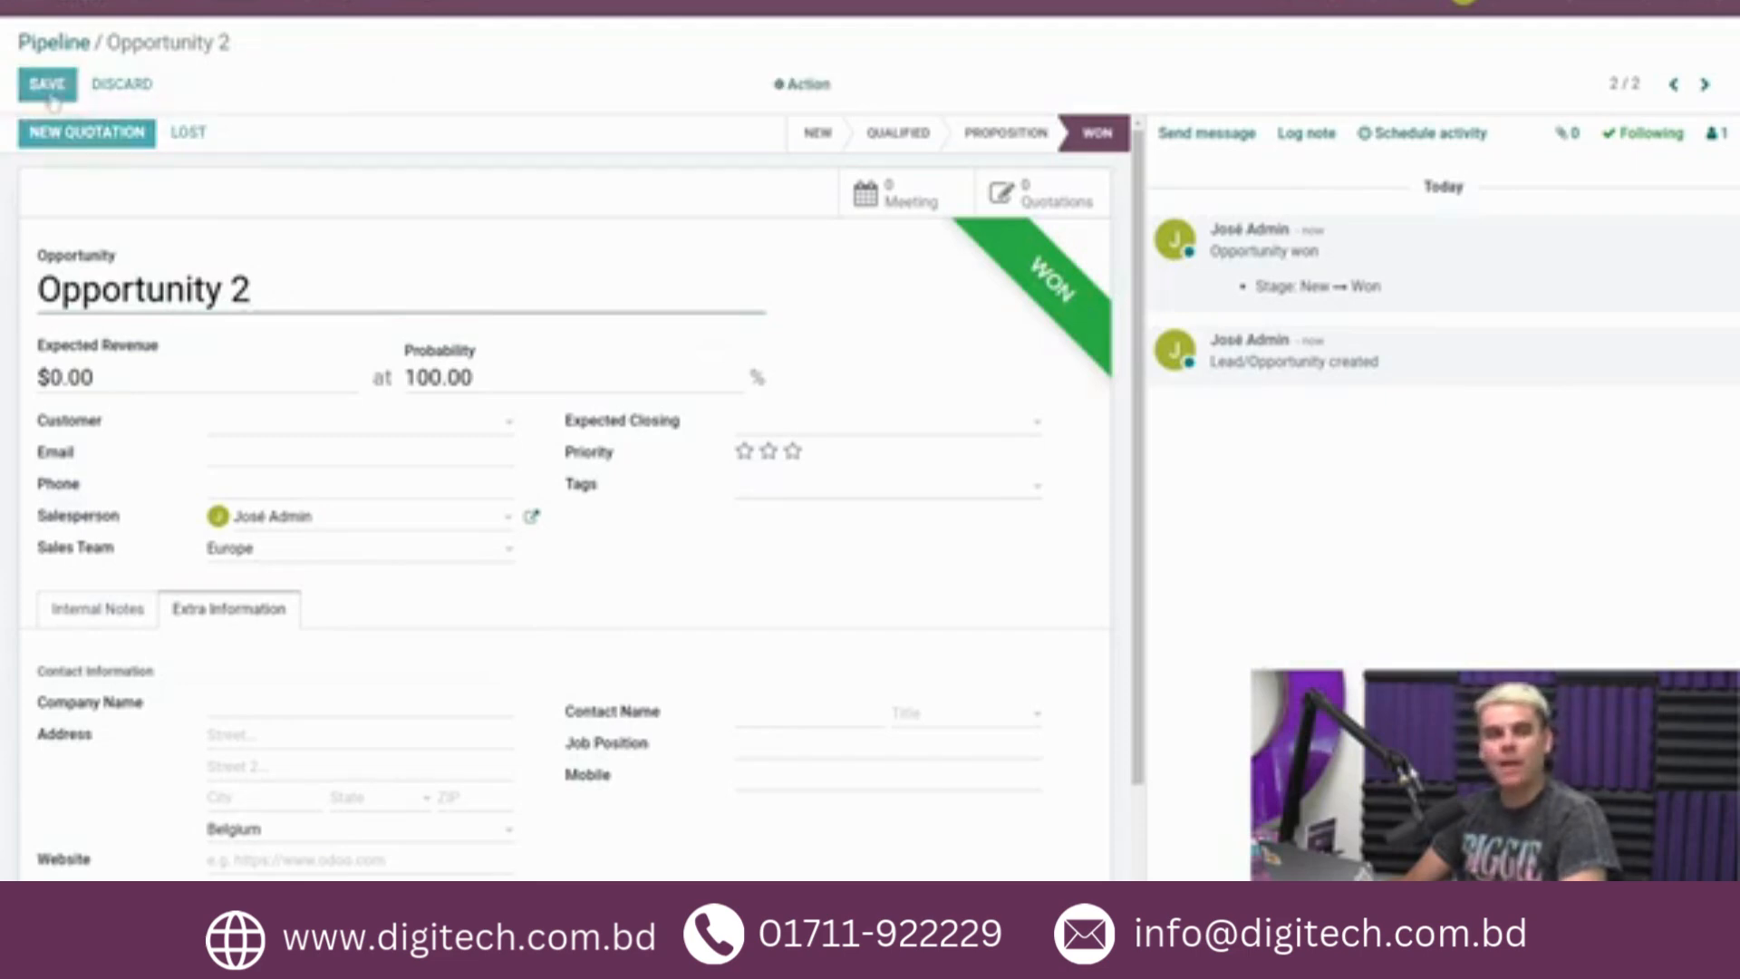
Start a new opportunity named "Opportunity 3" and assign it to the Europe sales team.
left_click(114, 83)
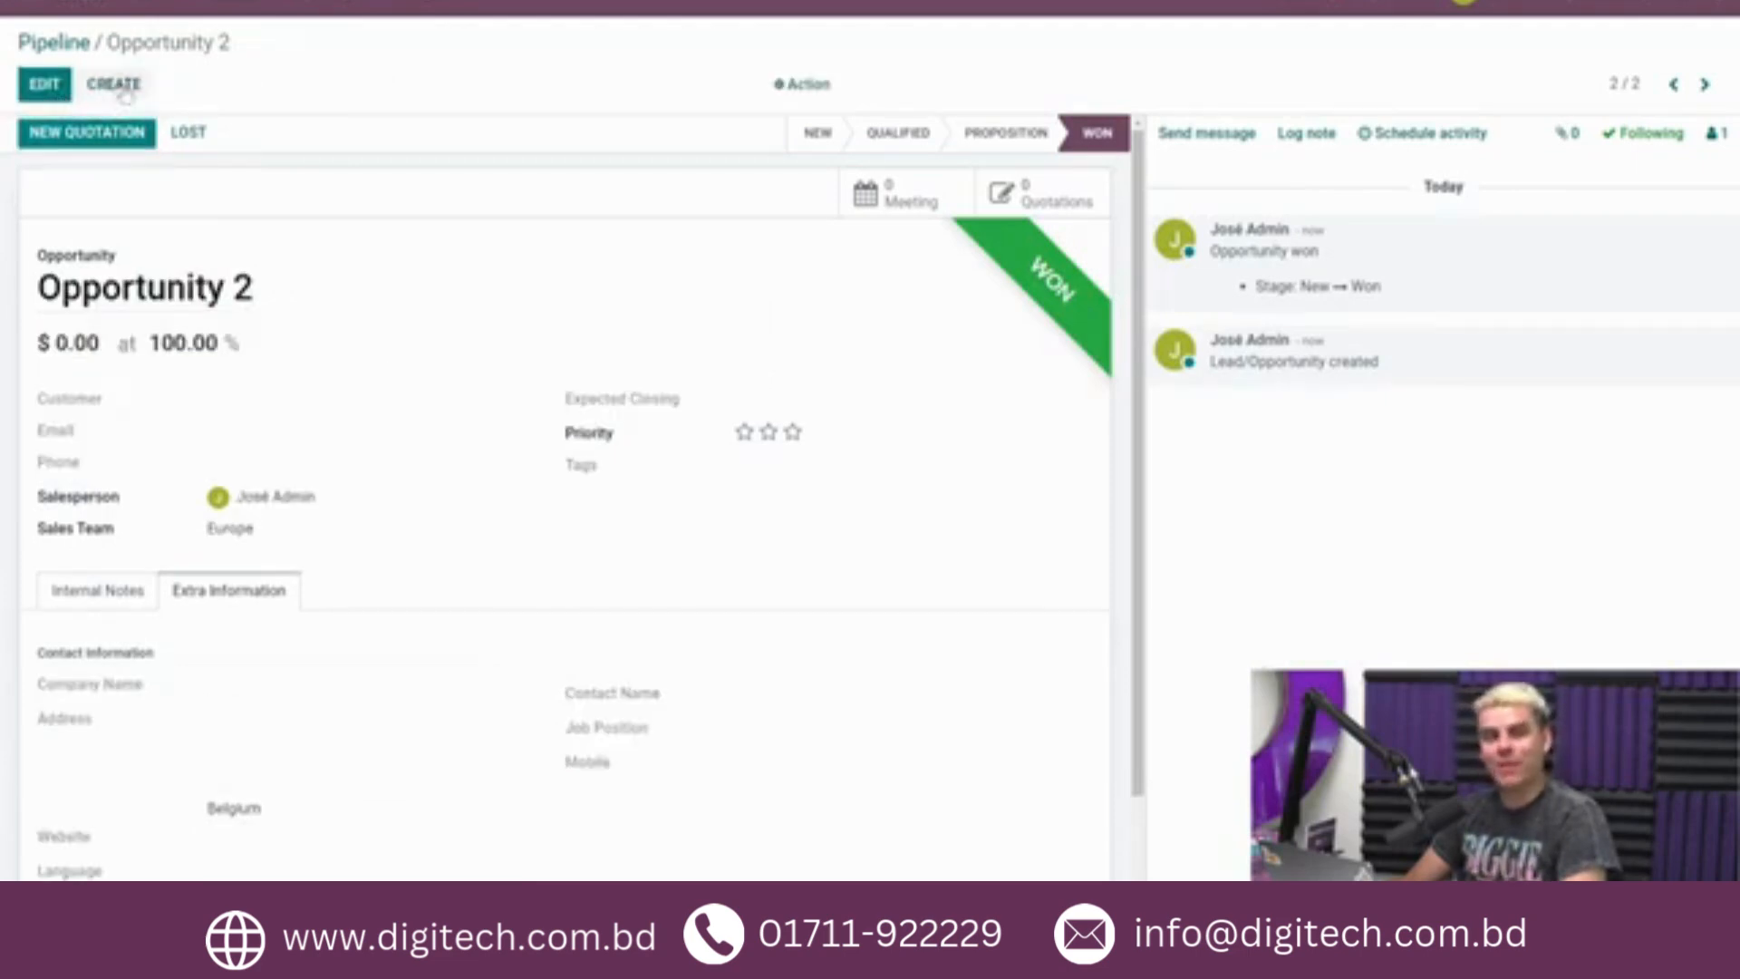
type("Opportunity 2")
key("BackSpace")
type("3")
left_click(276, 557)
left_click(258, 613)
Set the contact country of Opportunity 3 to Belgium and mark the opportunity as won.
left_click_drag(460, 379, 398, 379)
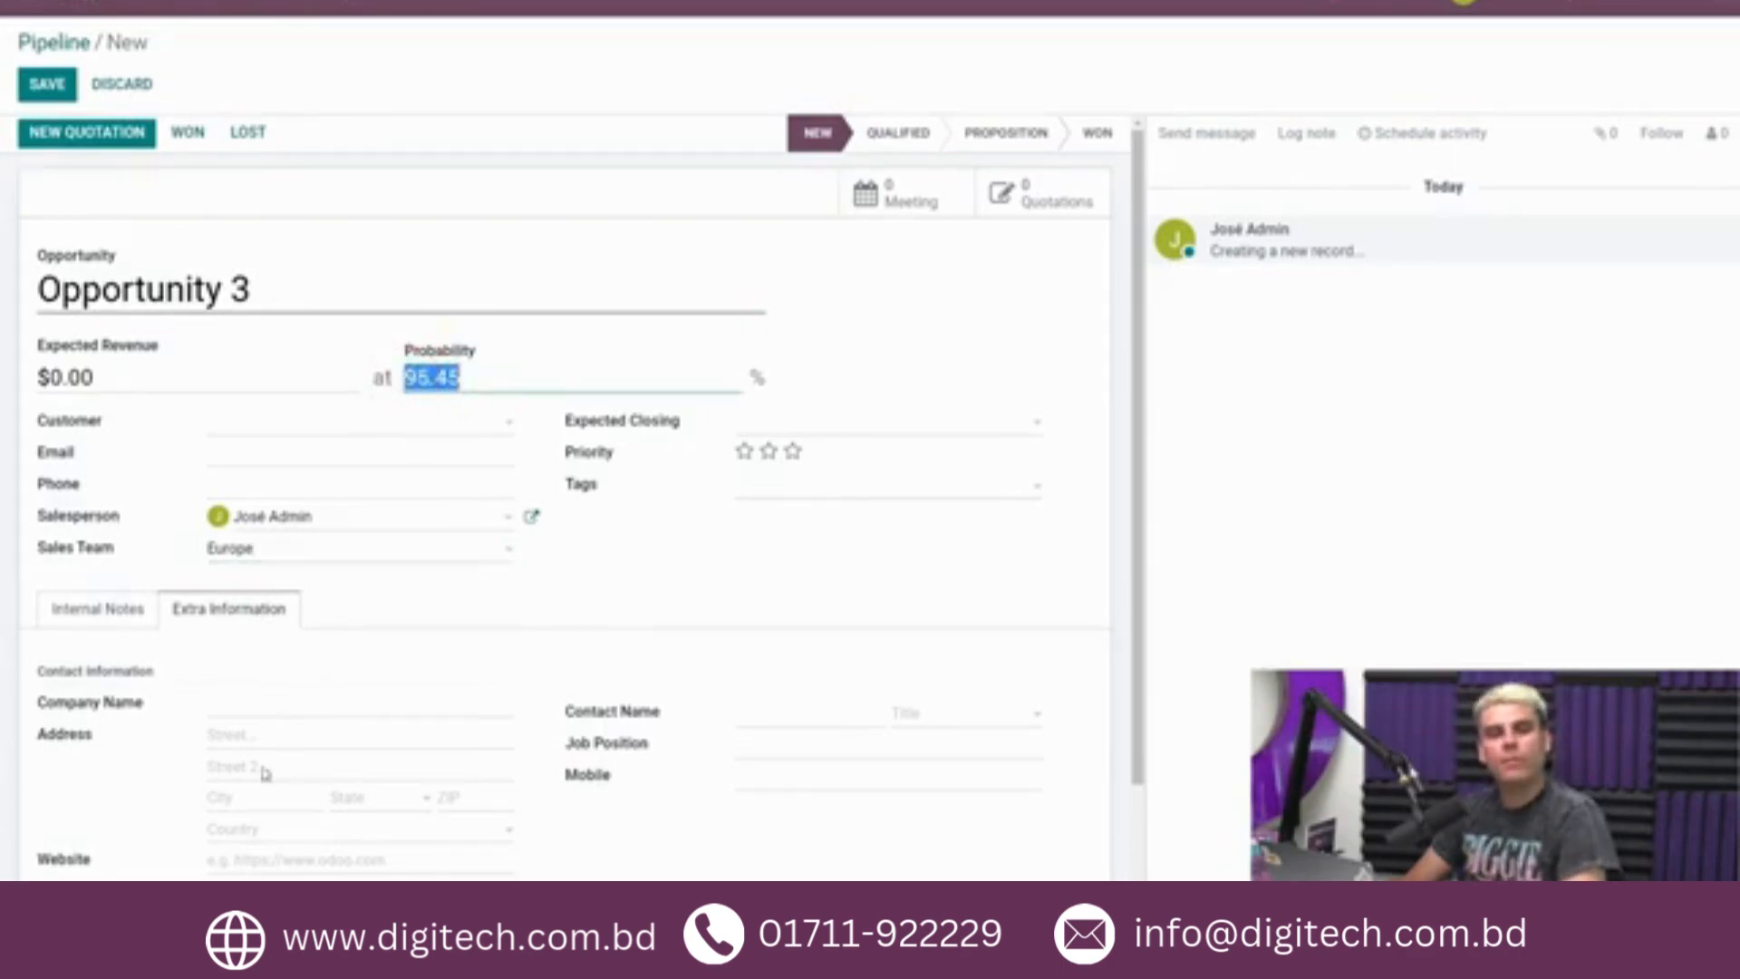
left_click(256, 831)
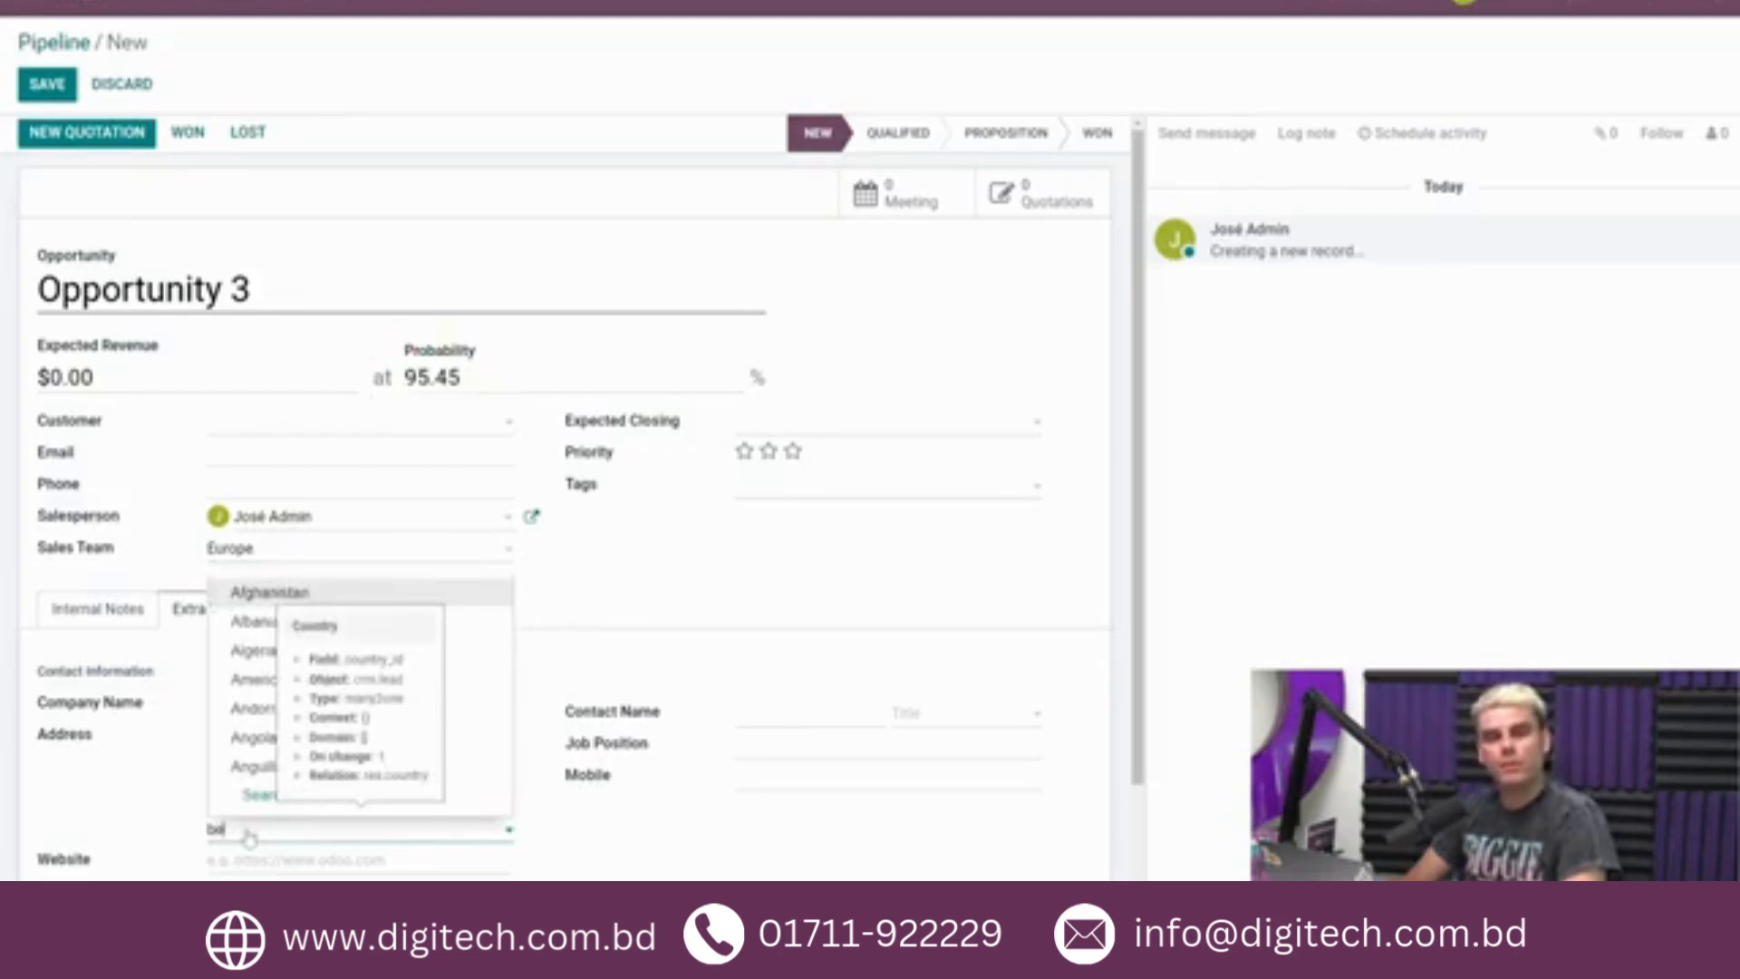
type("bd")
left_click(247, 621)
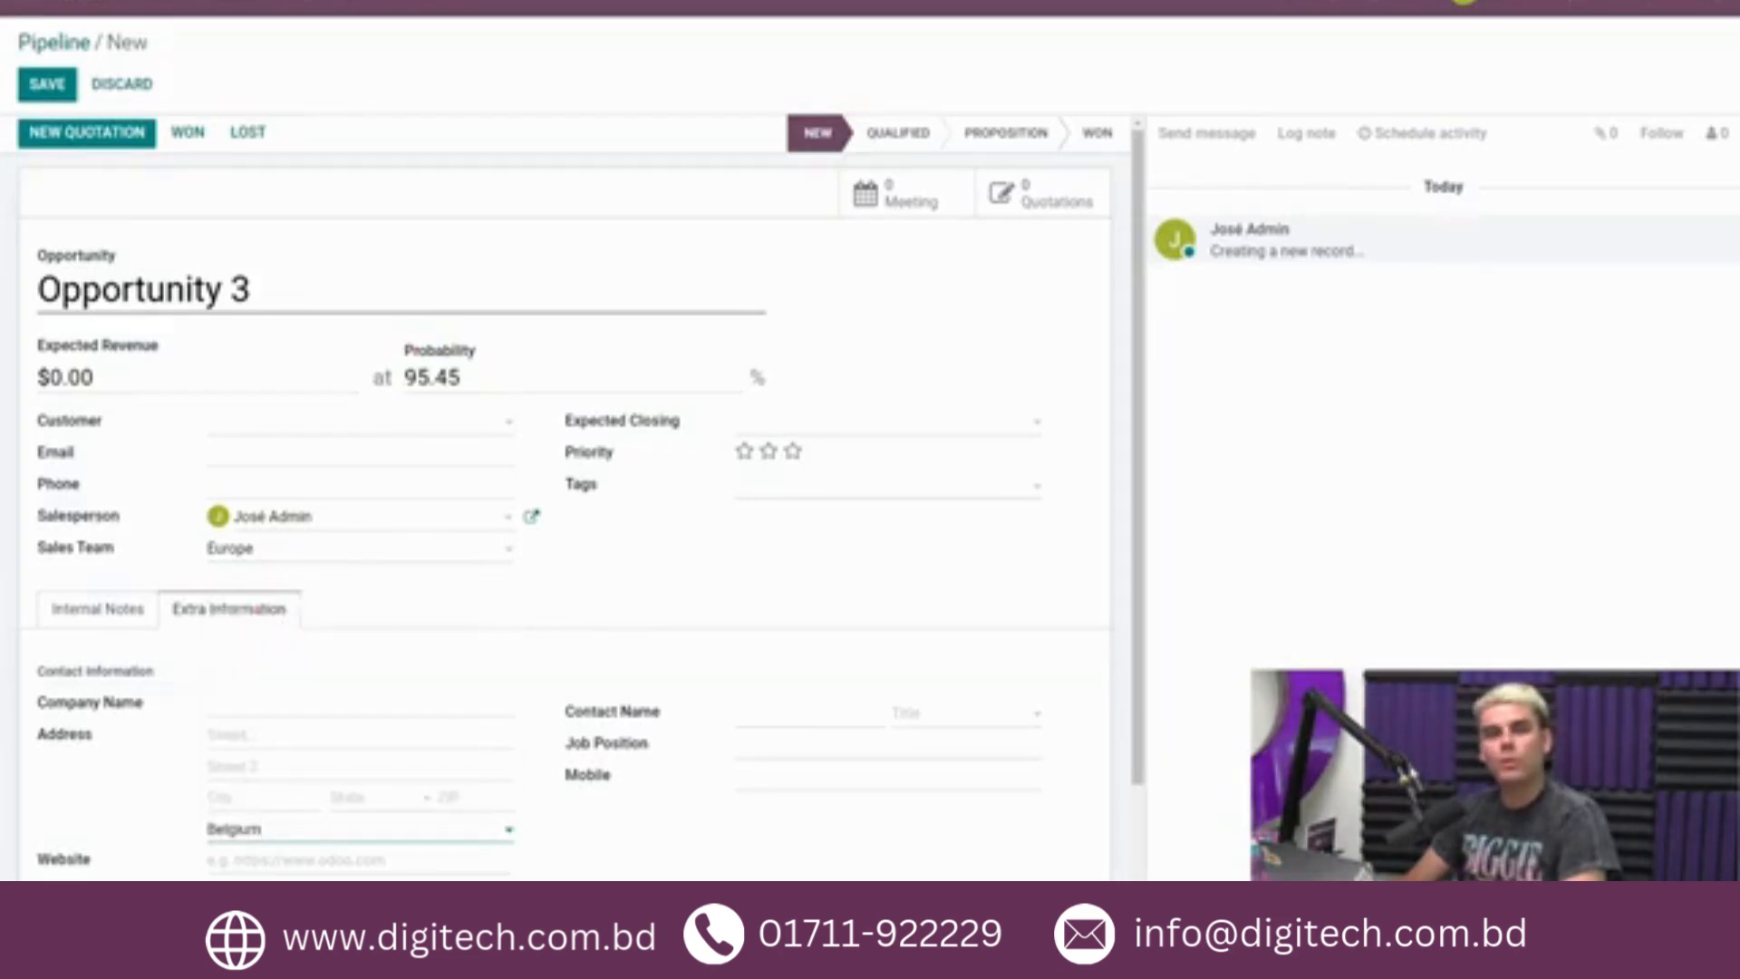
left_click(188, 133)
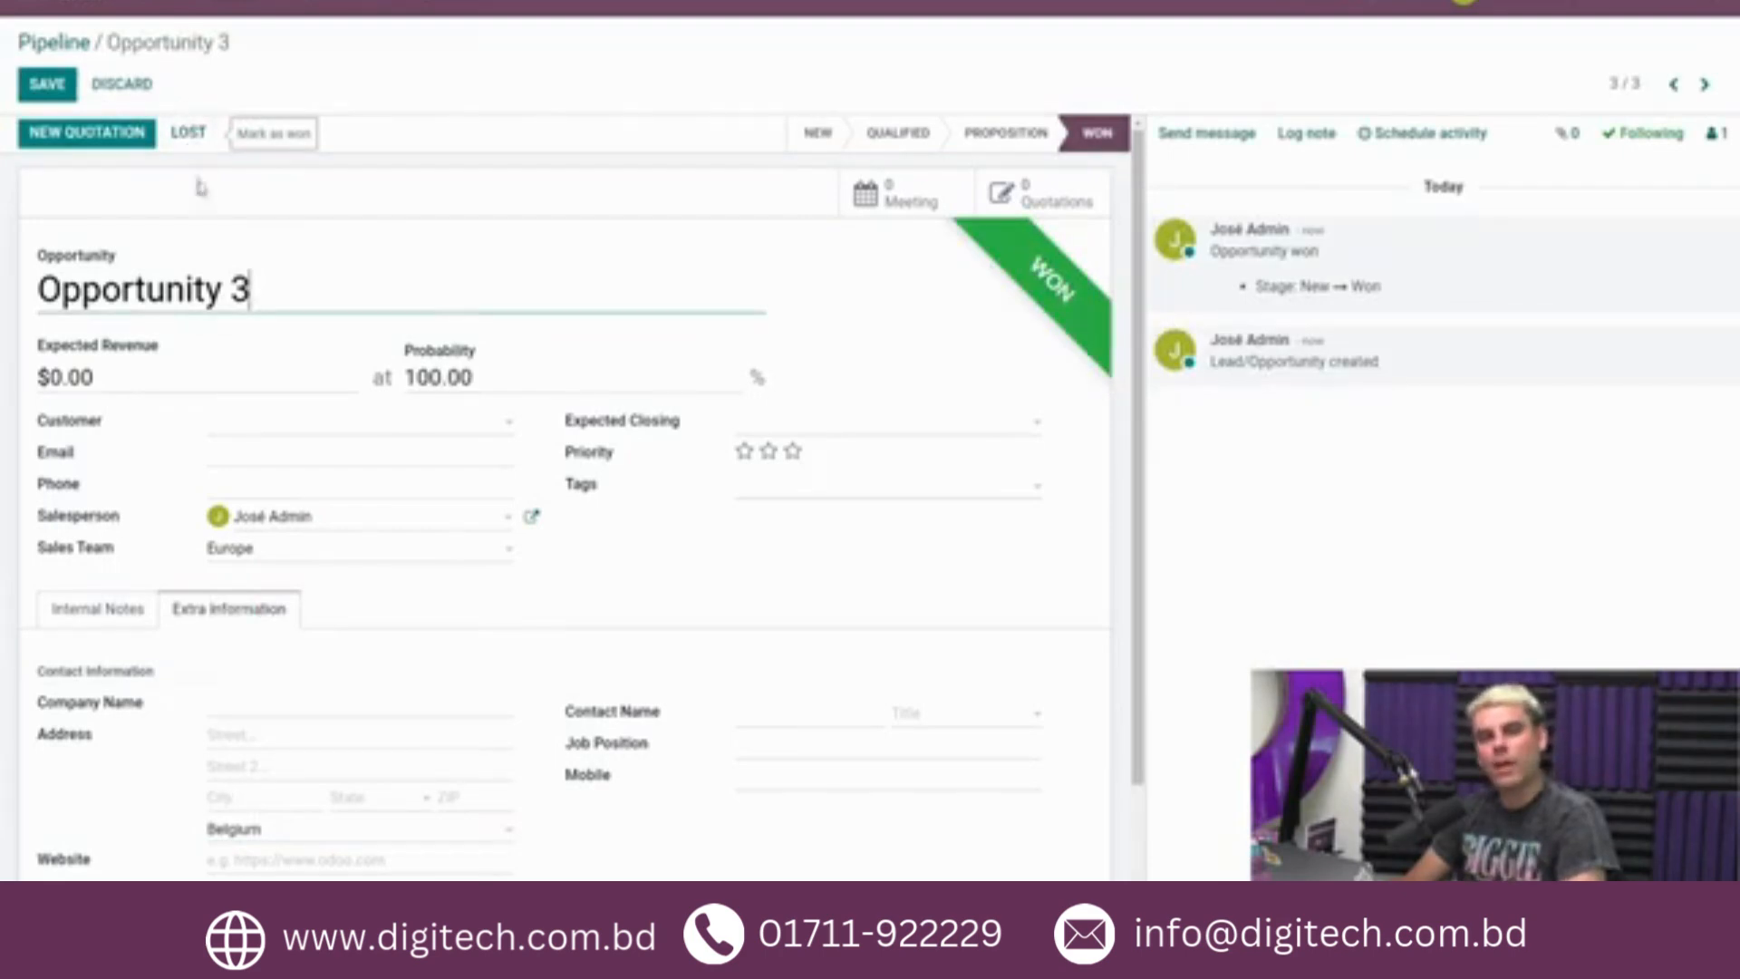
Mark Opportunity 3 as lost with the lost reason "Too expensive" and save it.
left_click(191, 134)
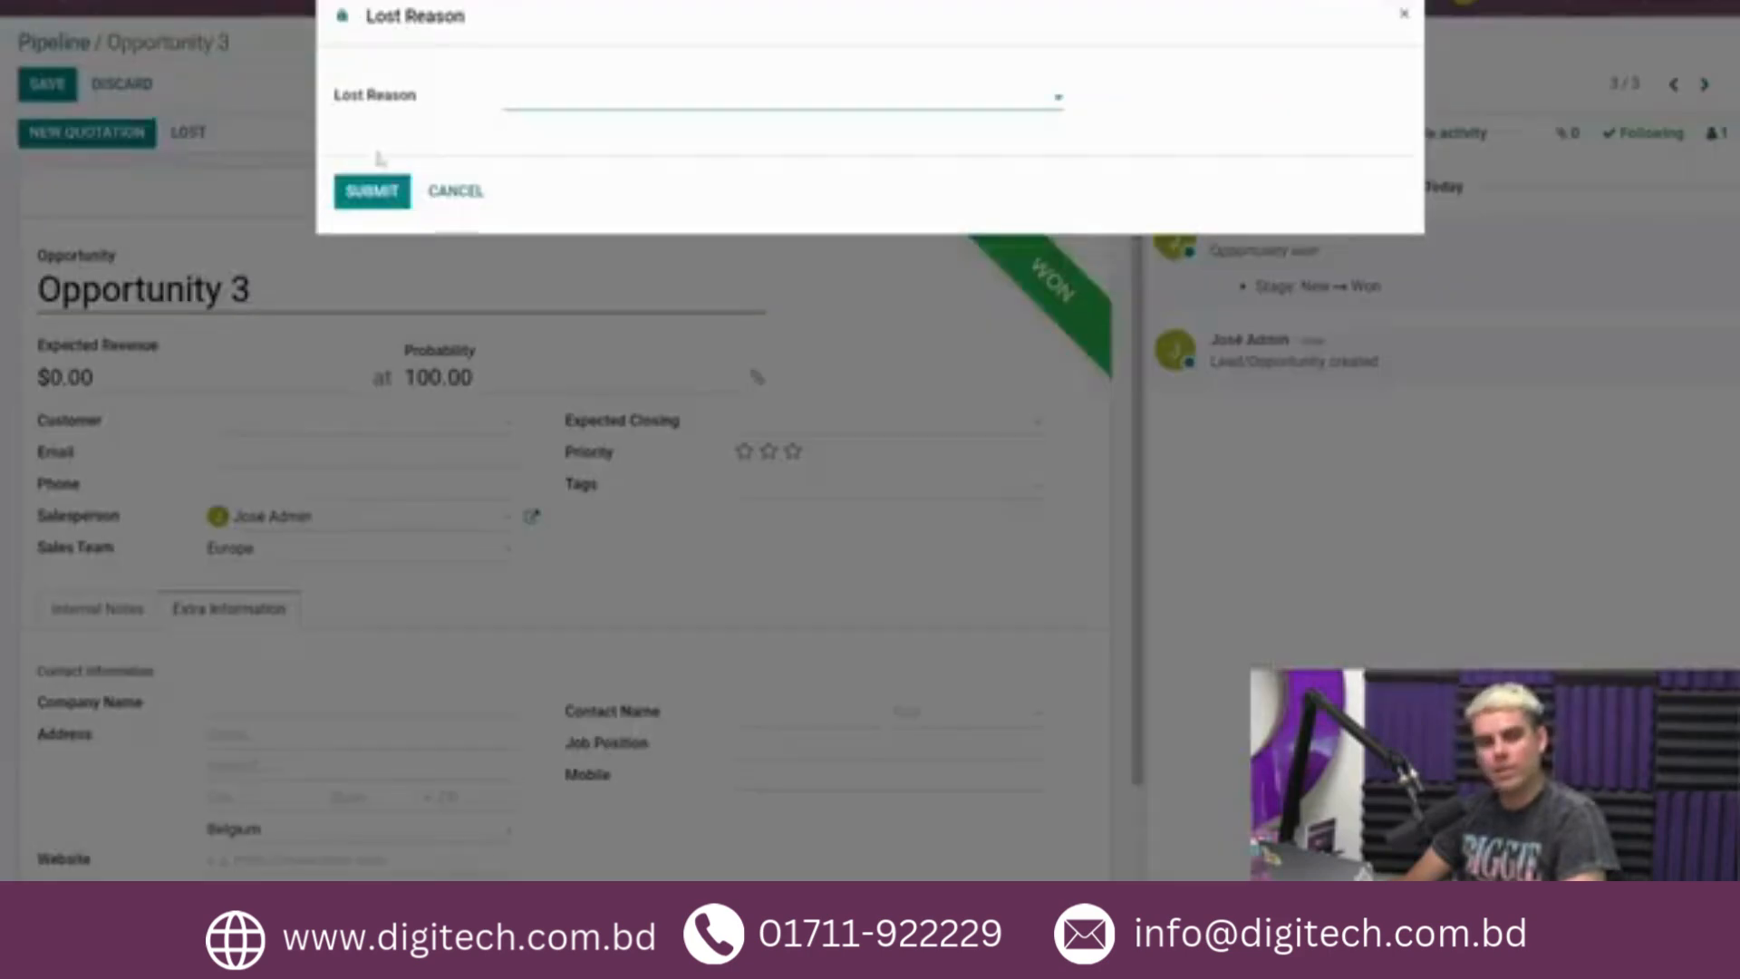
left_click(505, 102)
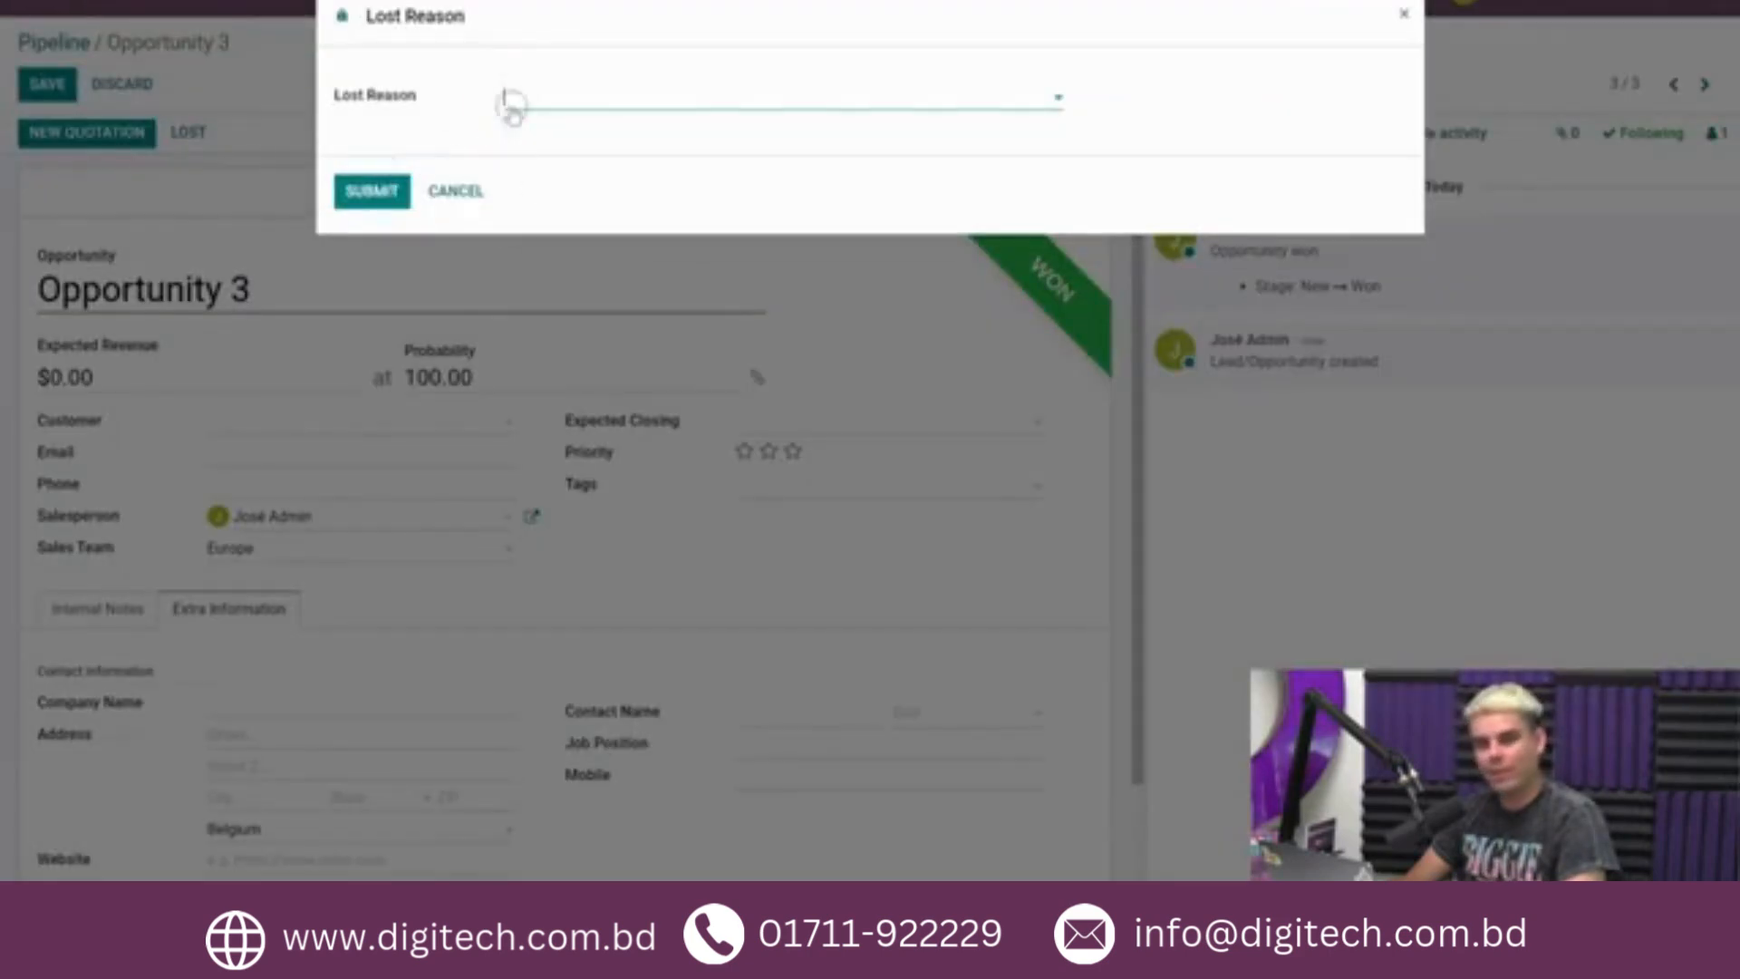
left_click(526, 130)
left_click(385, 193)
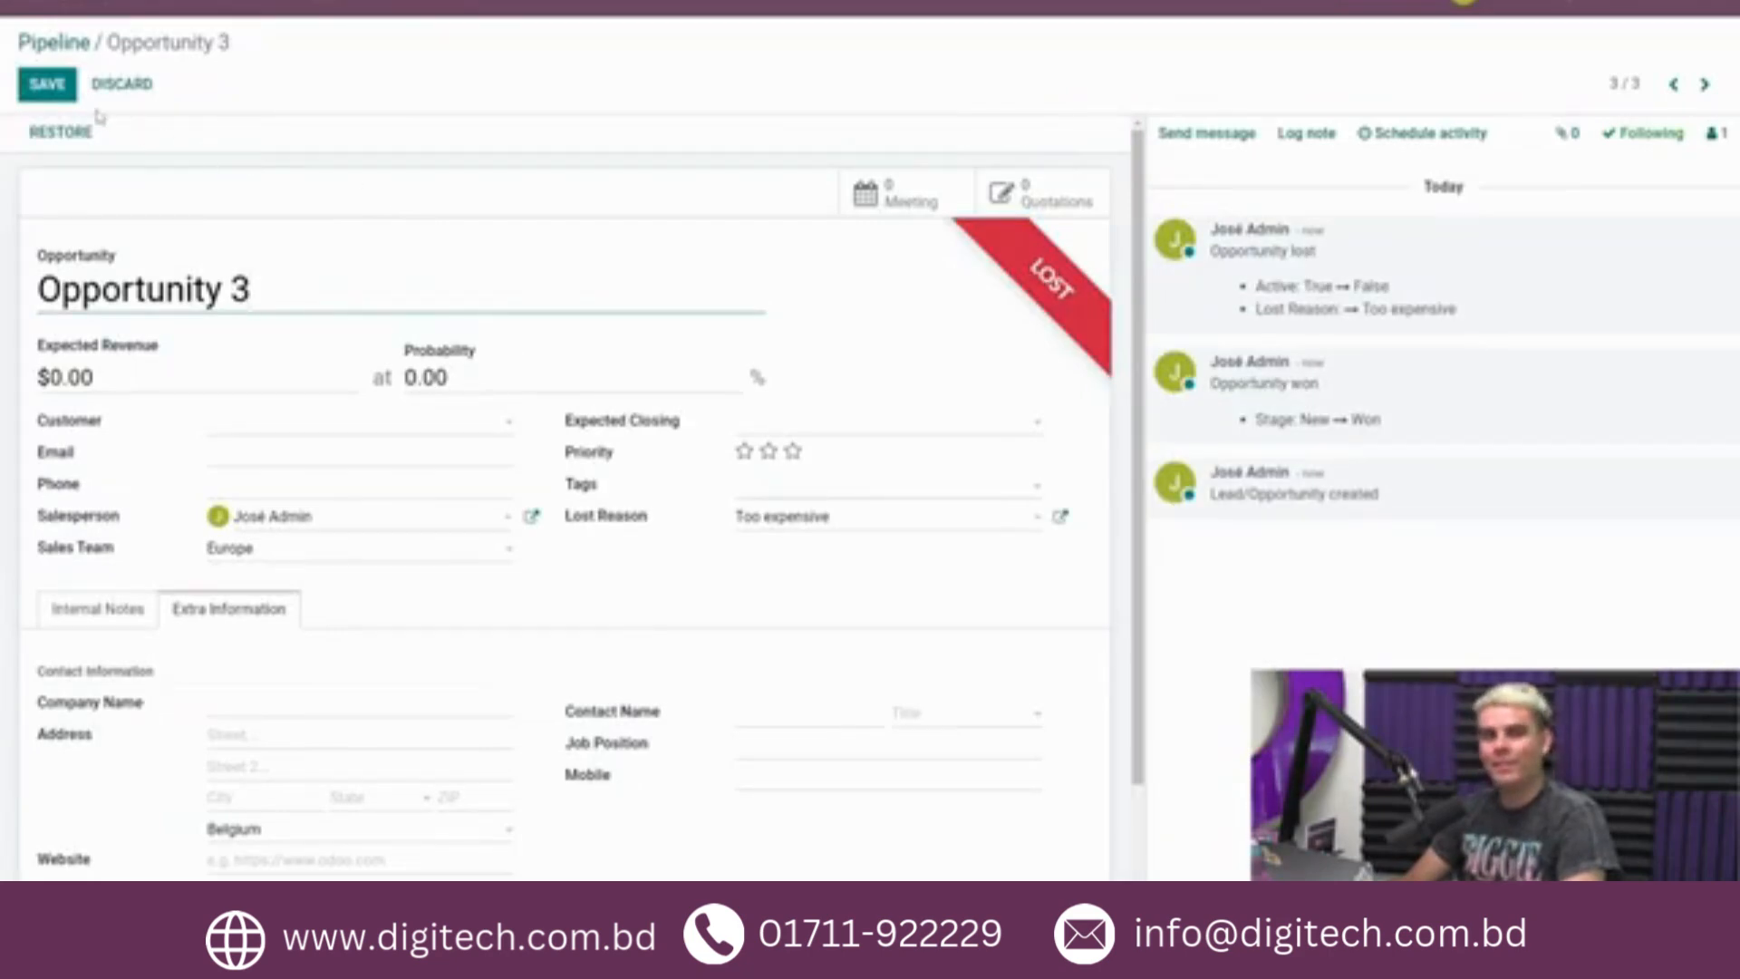
left_click(49, 87)
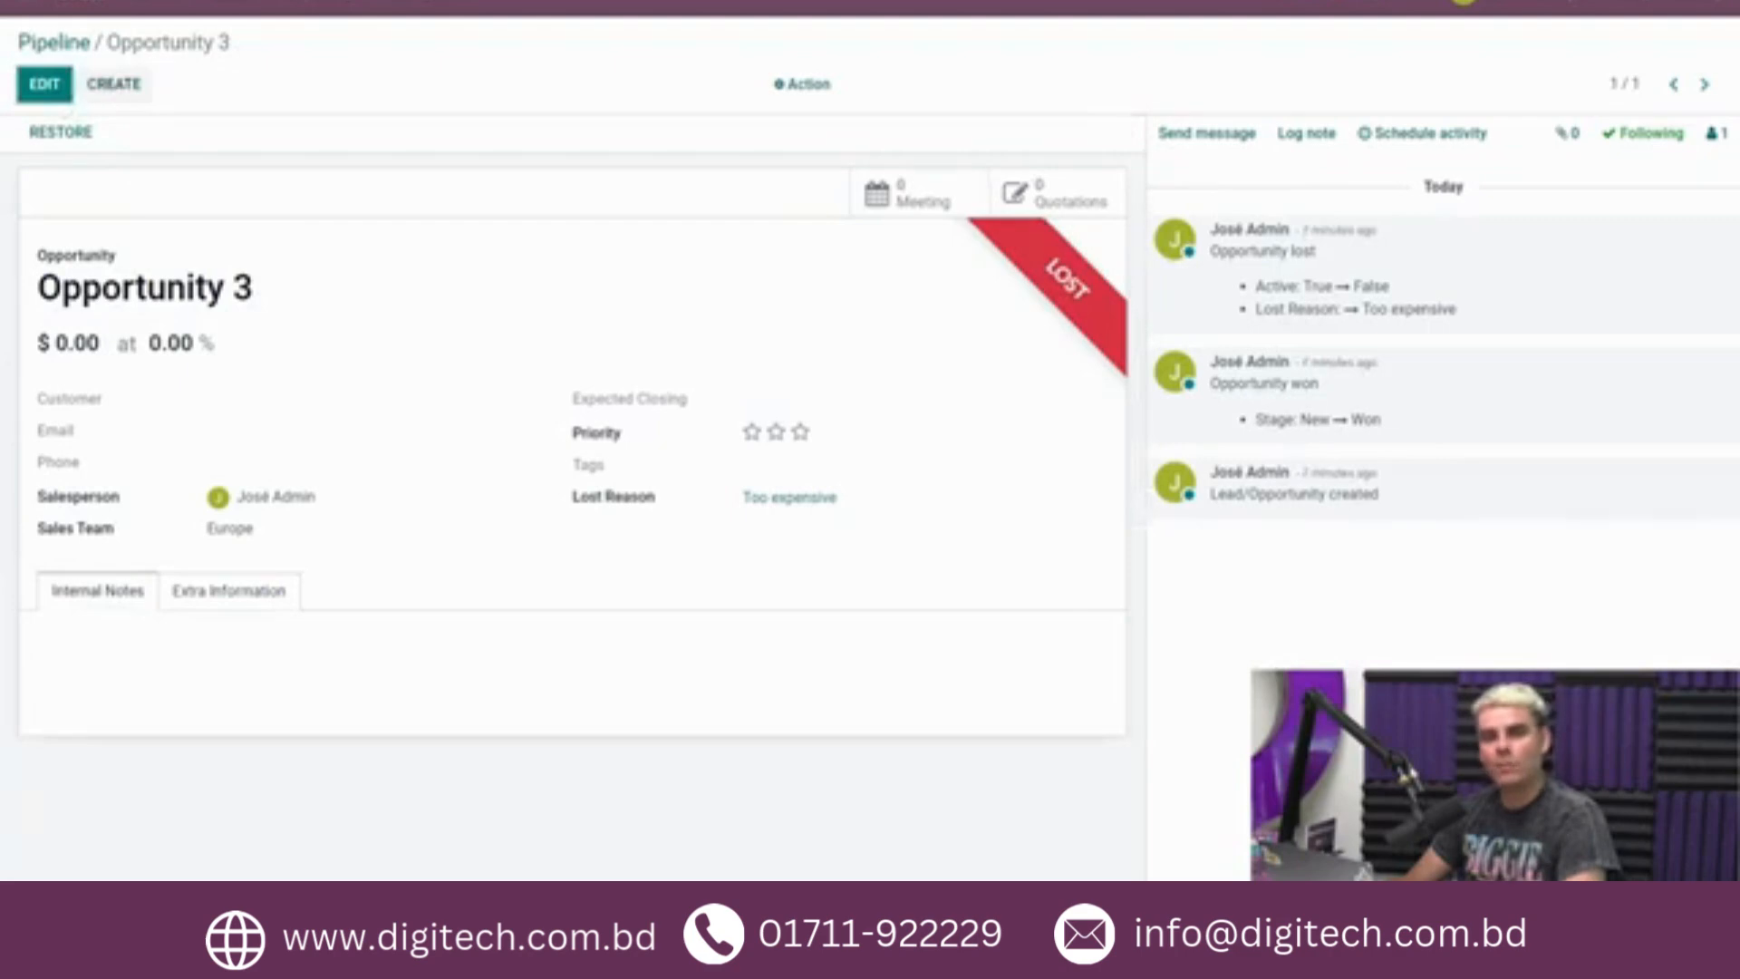
Start a new opportunity named "Opportunity 4" and assign it to the Europe sales team.
left_click(114, 83)
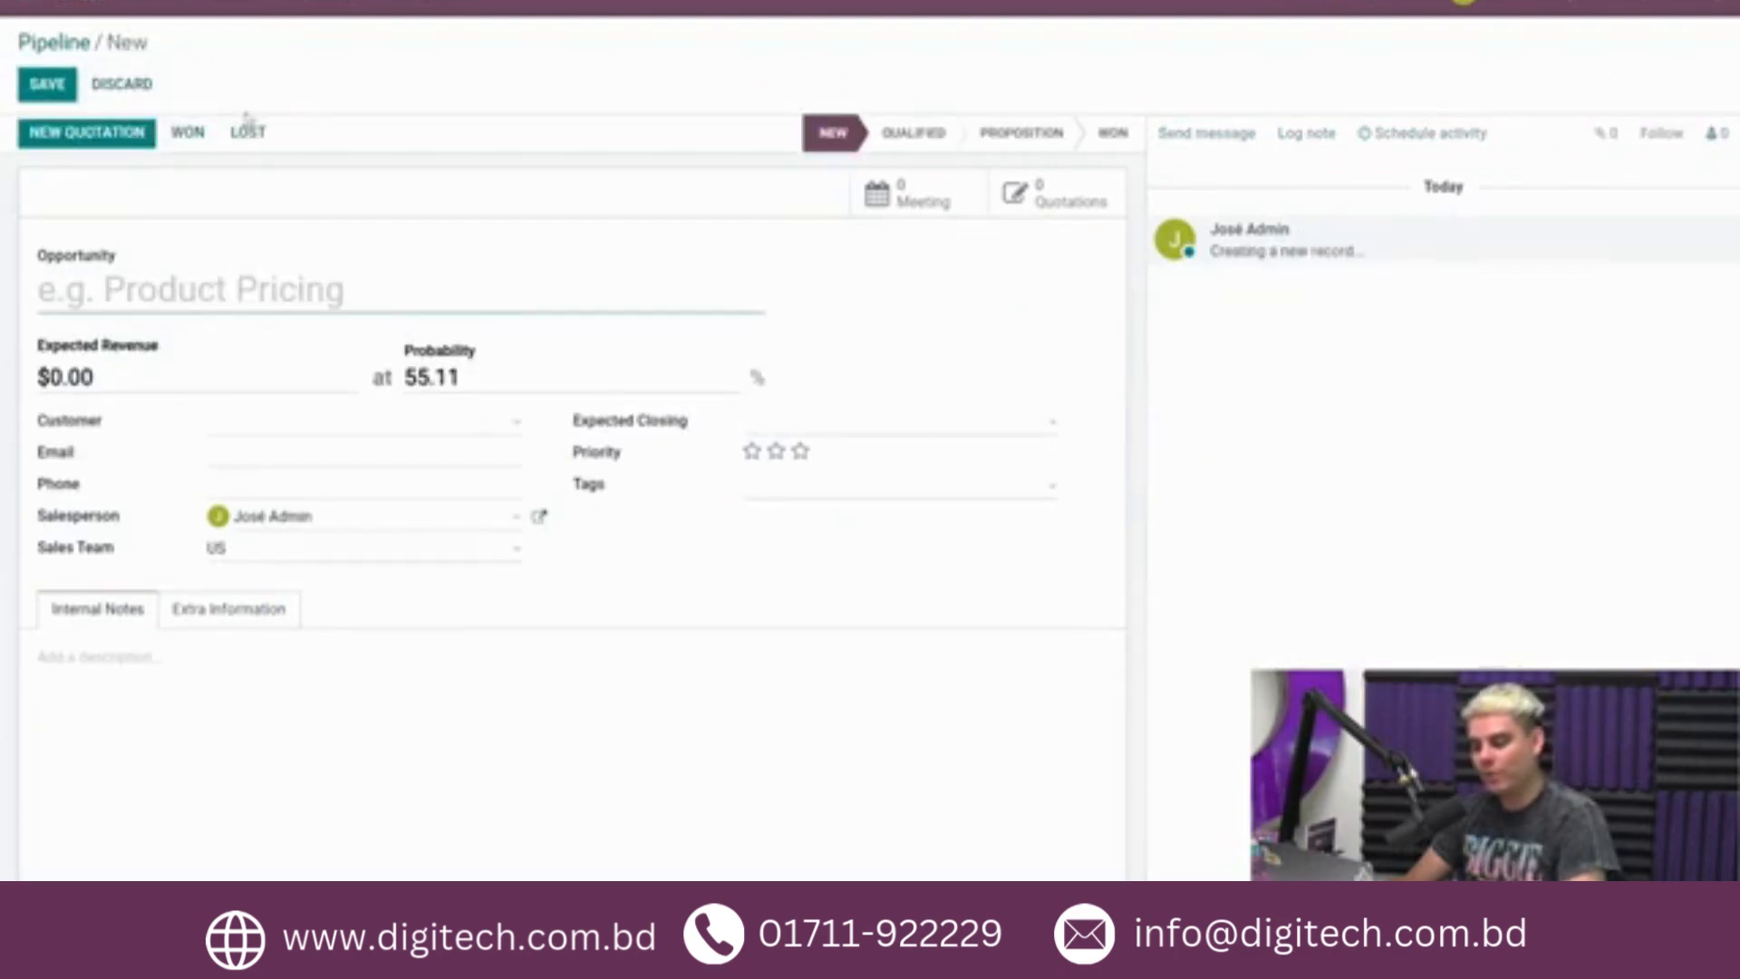
type("Opportunity 2")
key("BackSpace")
type("4")
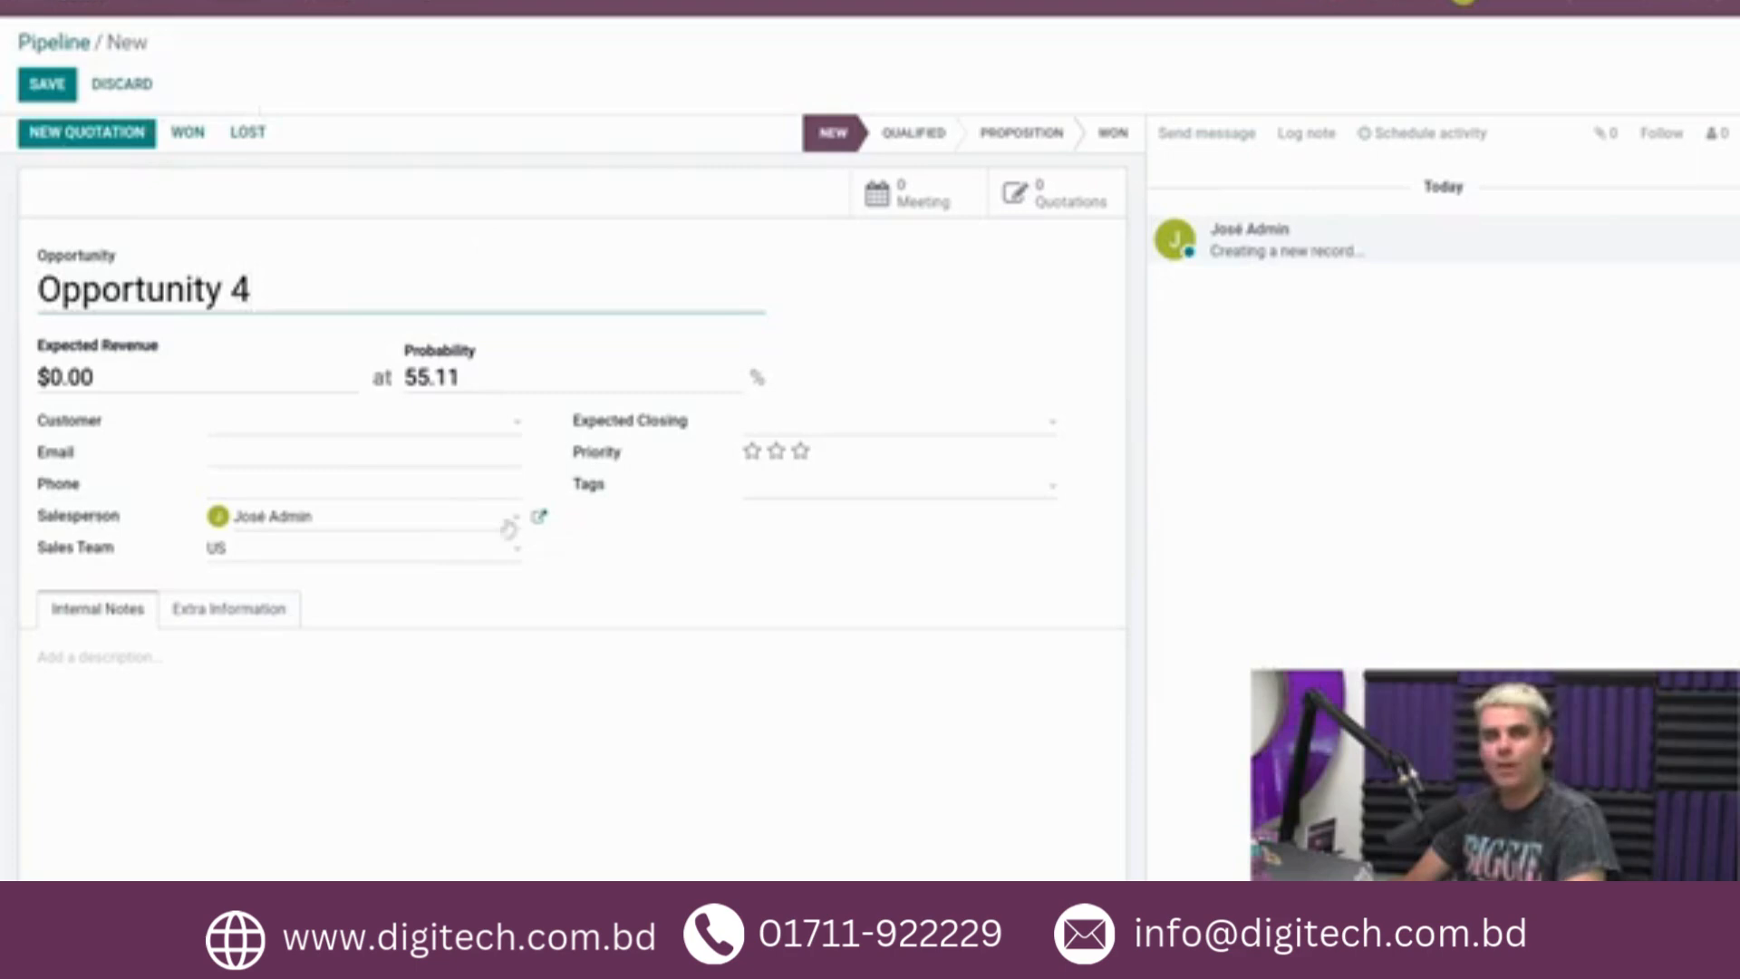
left_click(277, 552)
left_click(263, 614)
Set the contact country of Opportunity 4 to Belgium in its extra information.
left_click(228, 608)
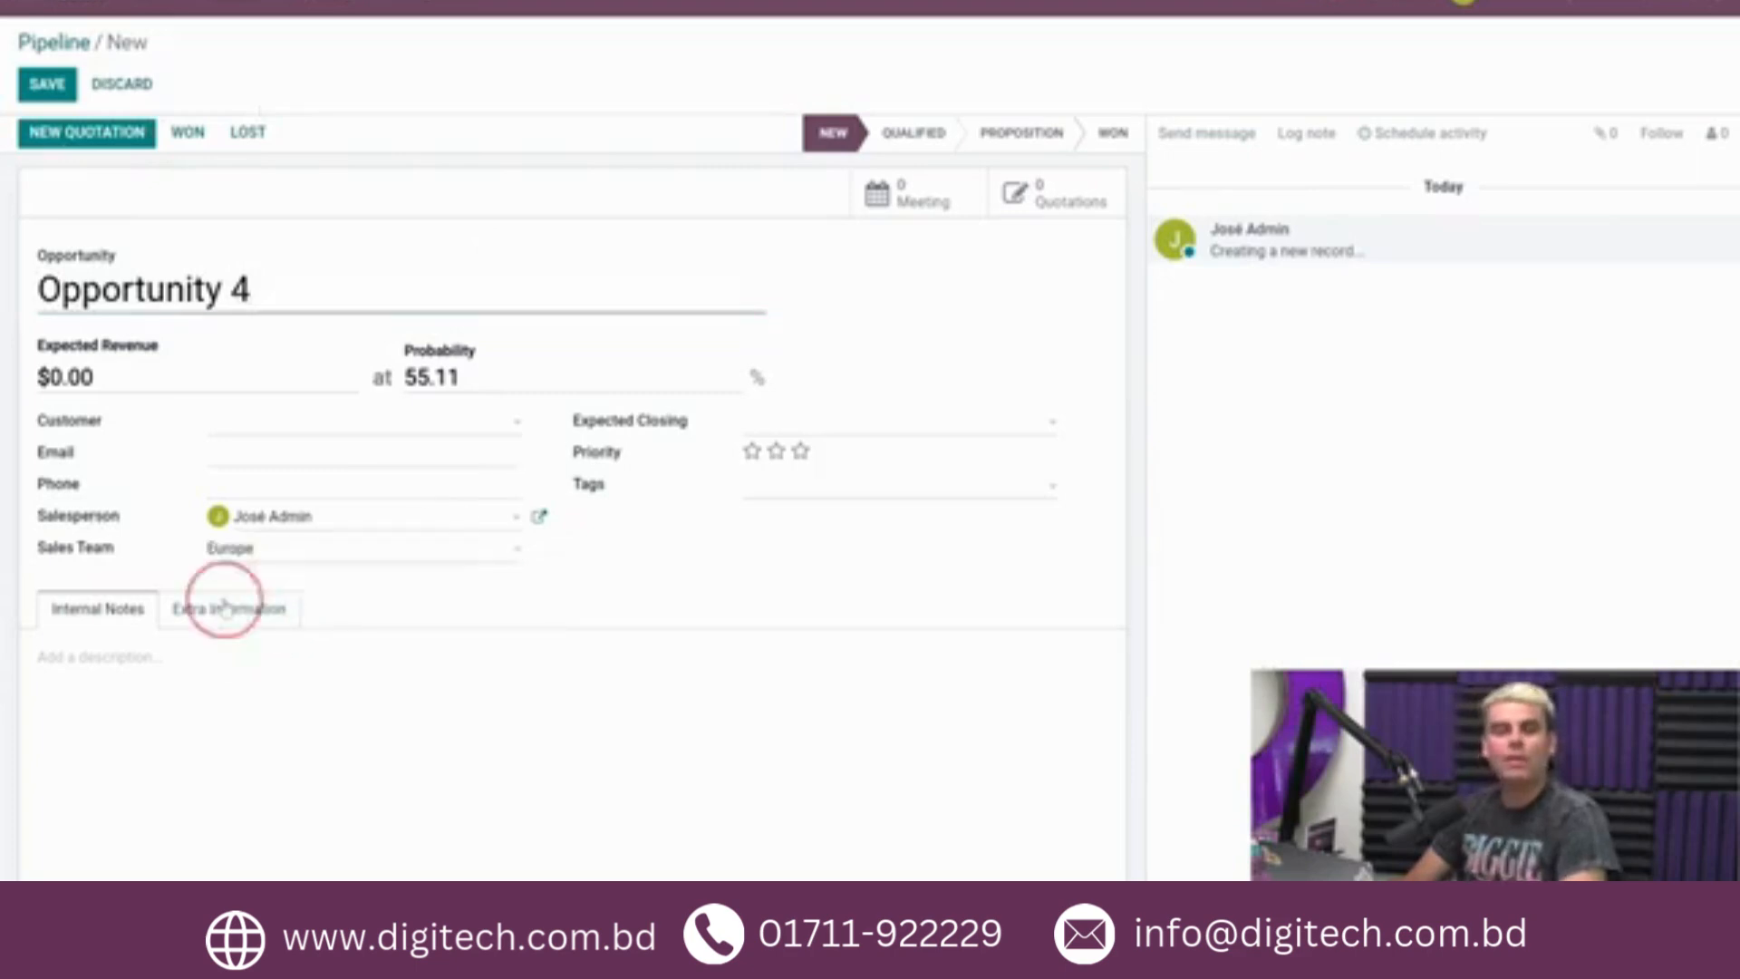
left_click(248, 833)
type("bel")
left_click(253, 766)
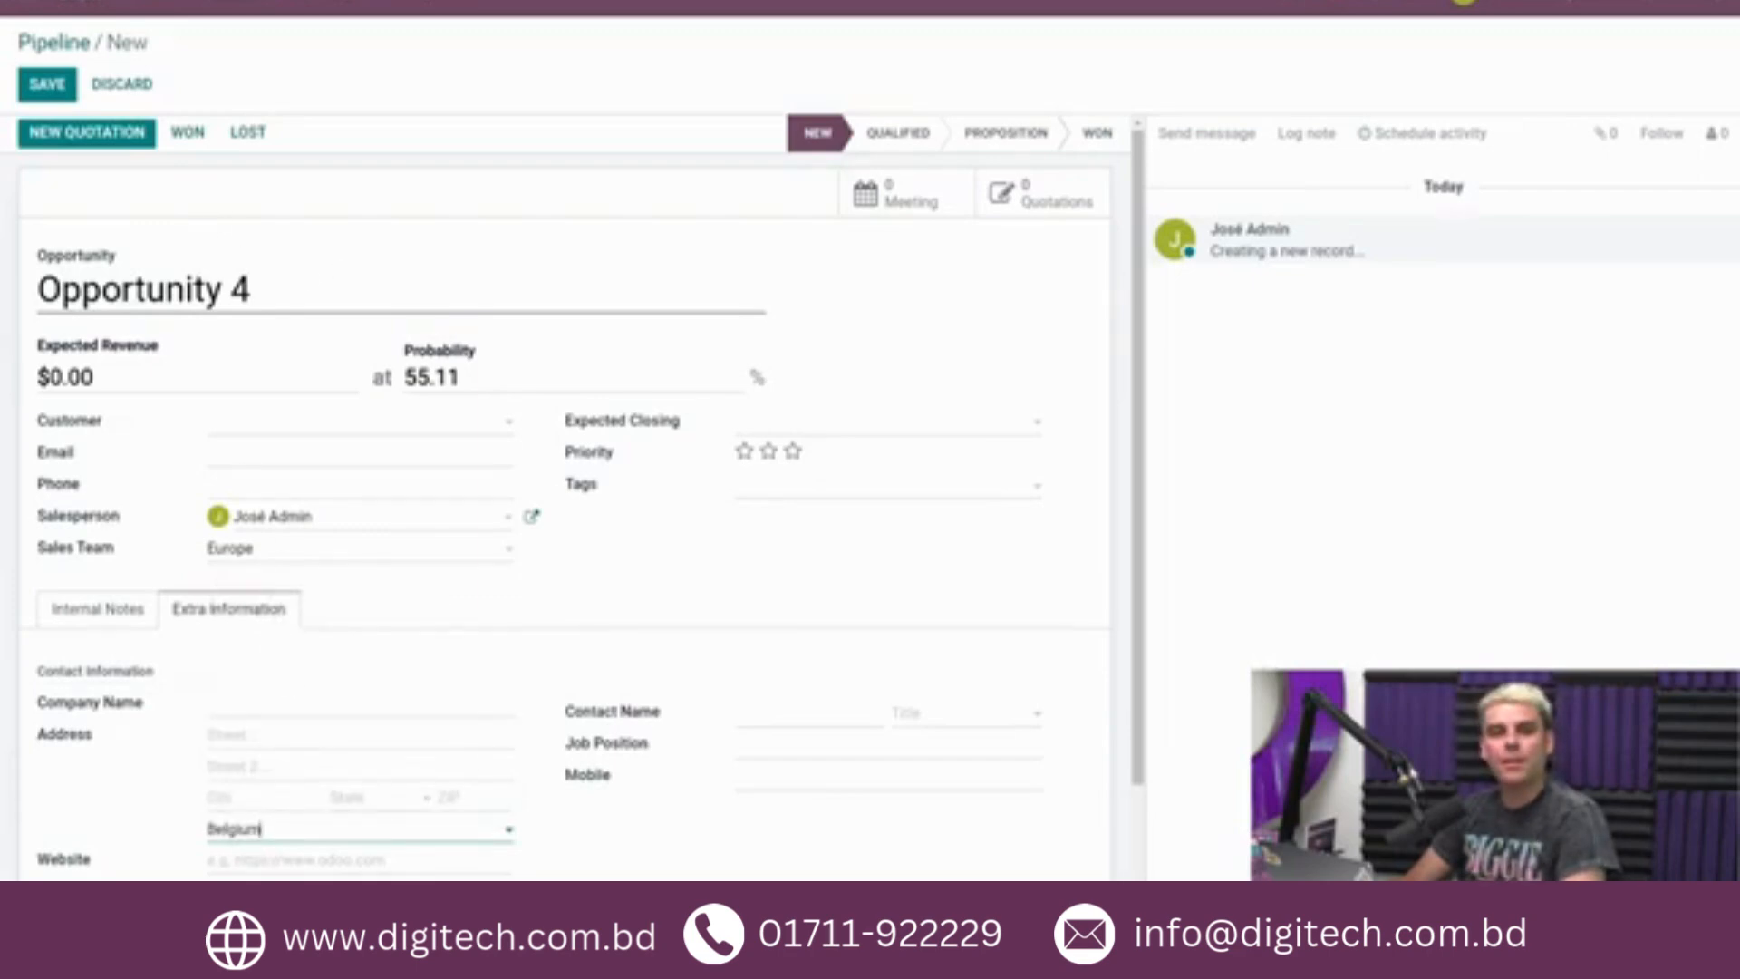
Save Opportunity 4 and move it to the Qualified stage.
left_click(70, 93)
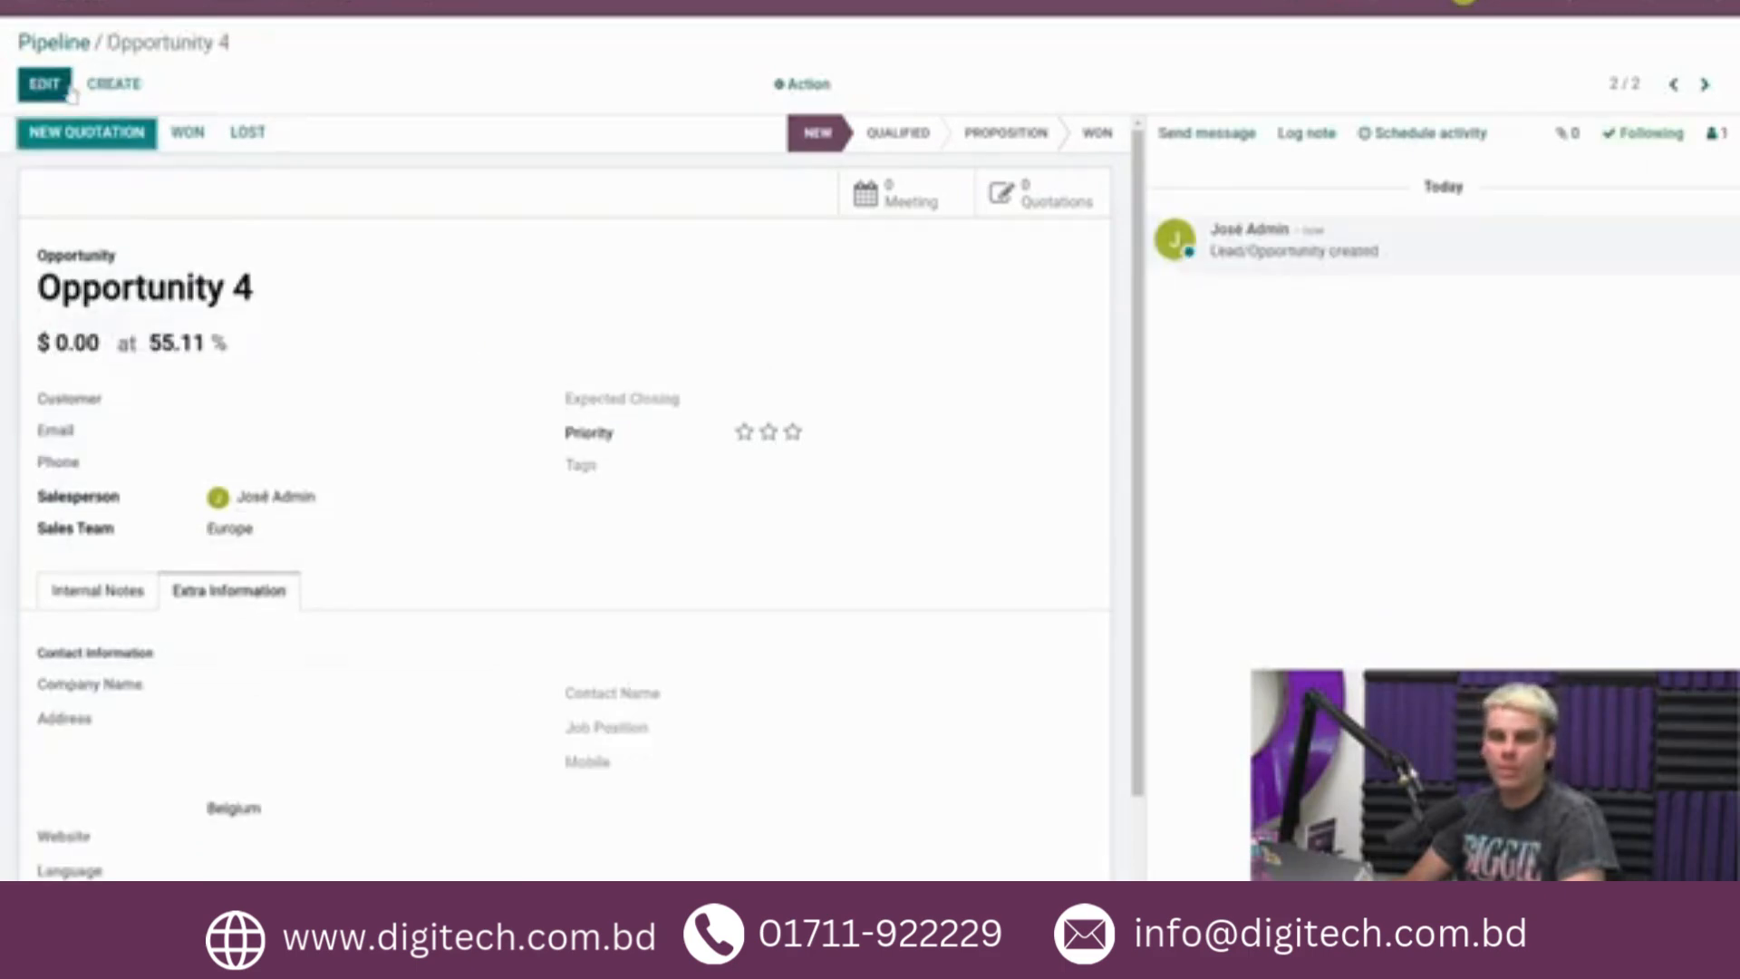
left_click(886, 145)
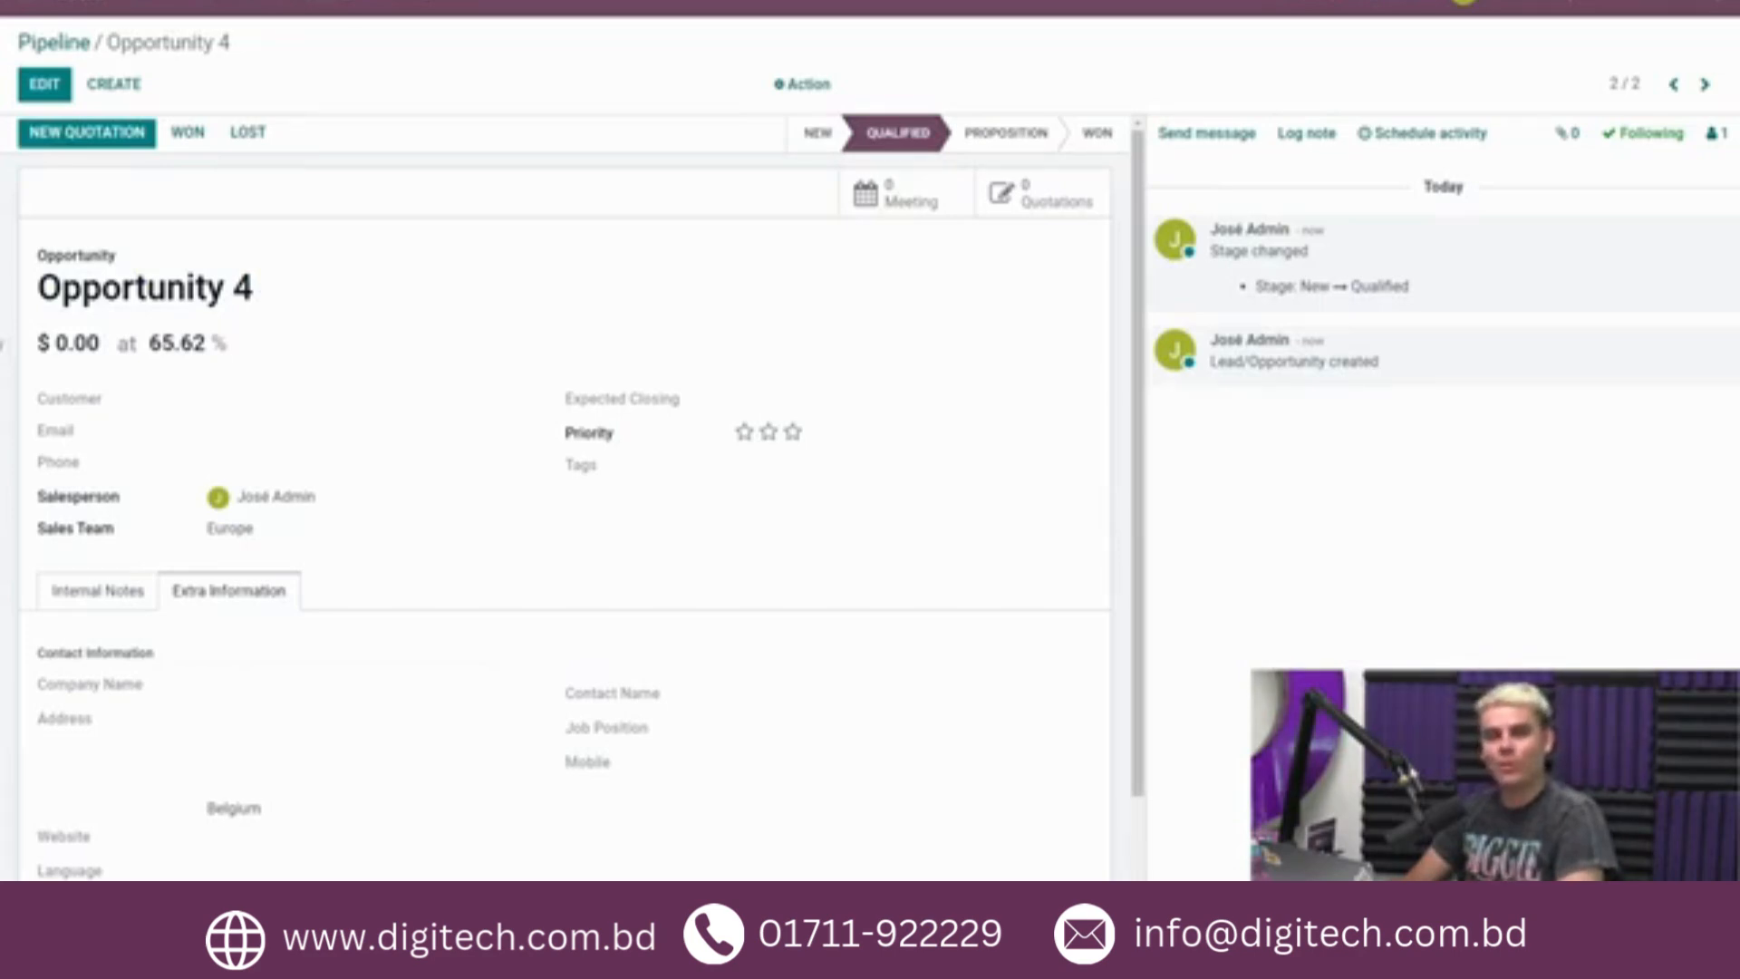
Manually set the probability of Opportunity 4 to 20% and save the record.
left_click(43, 87)
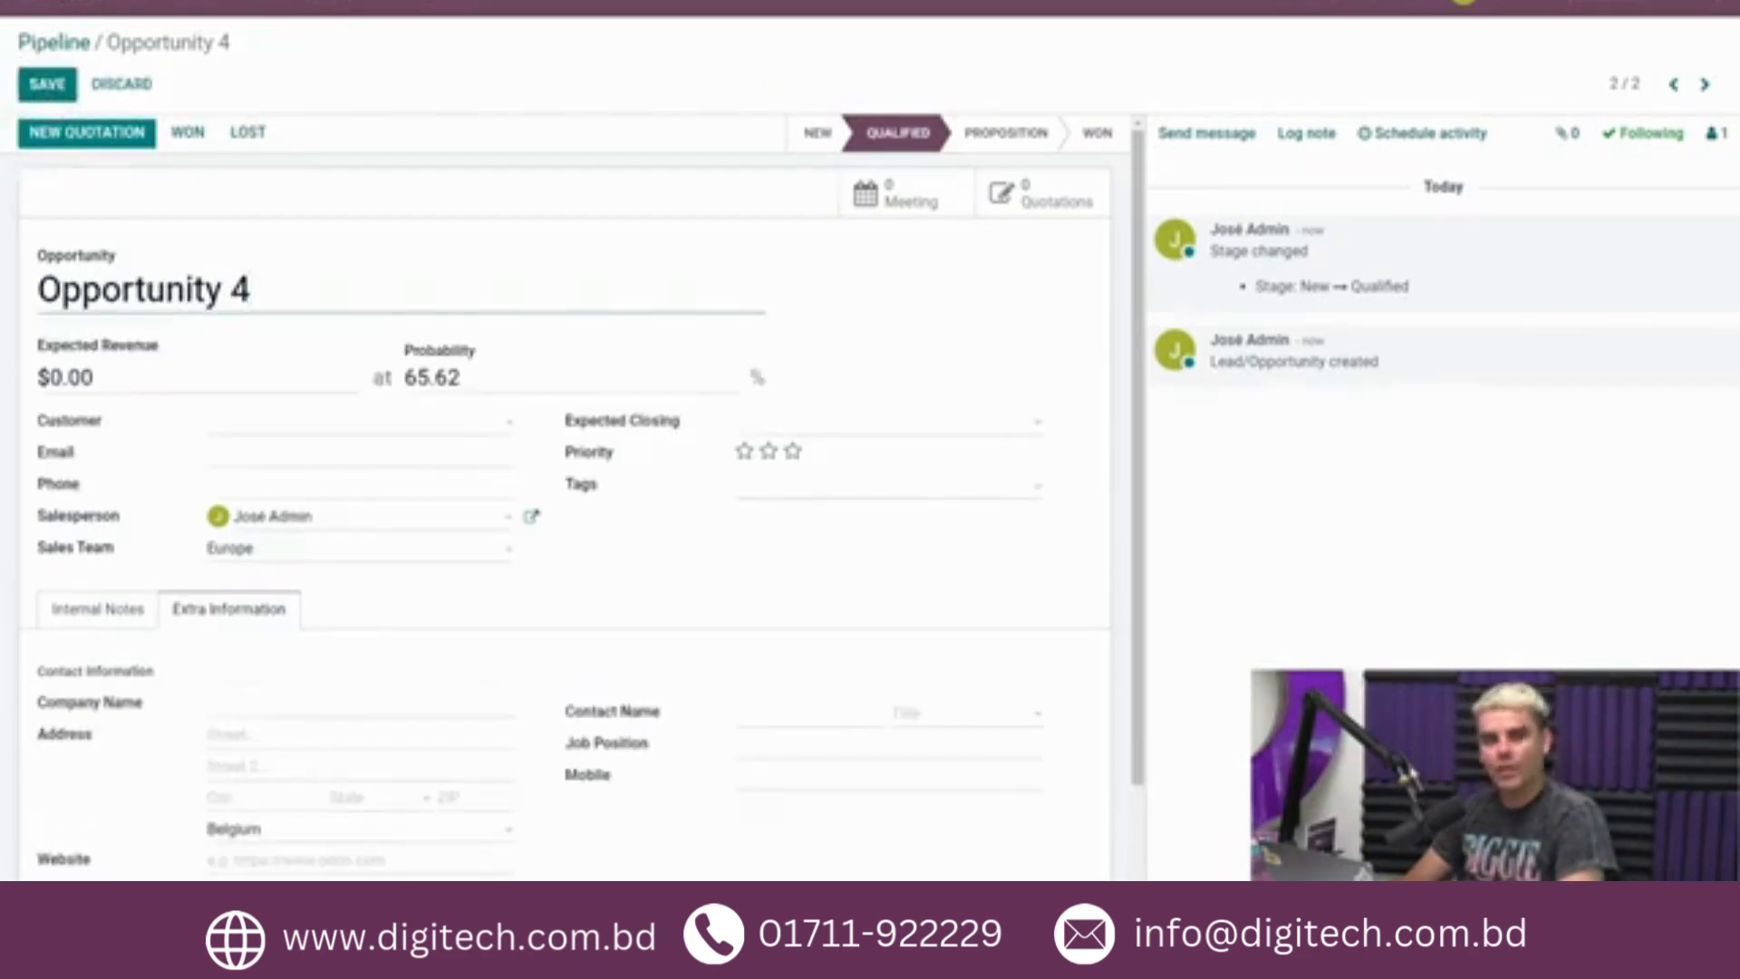
left_click_drag(467, 379, 388, 383)
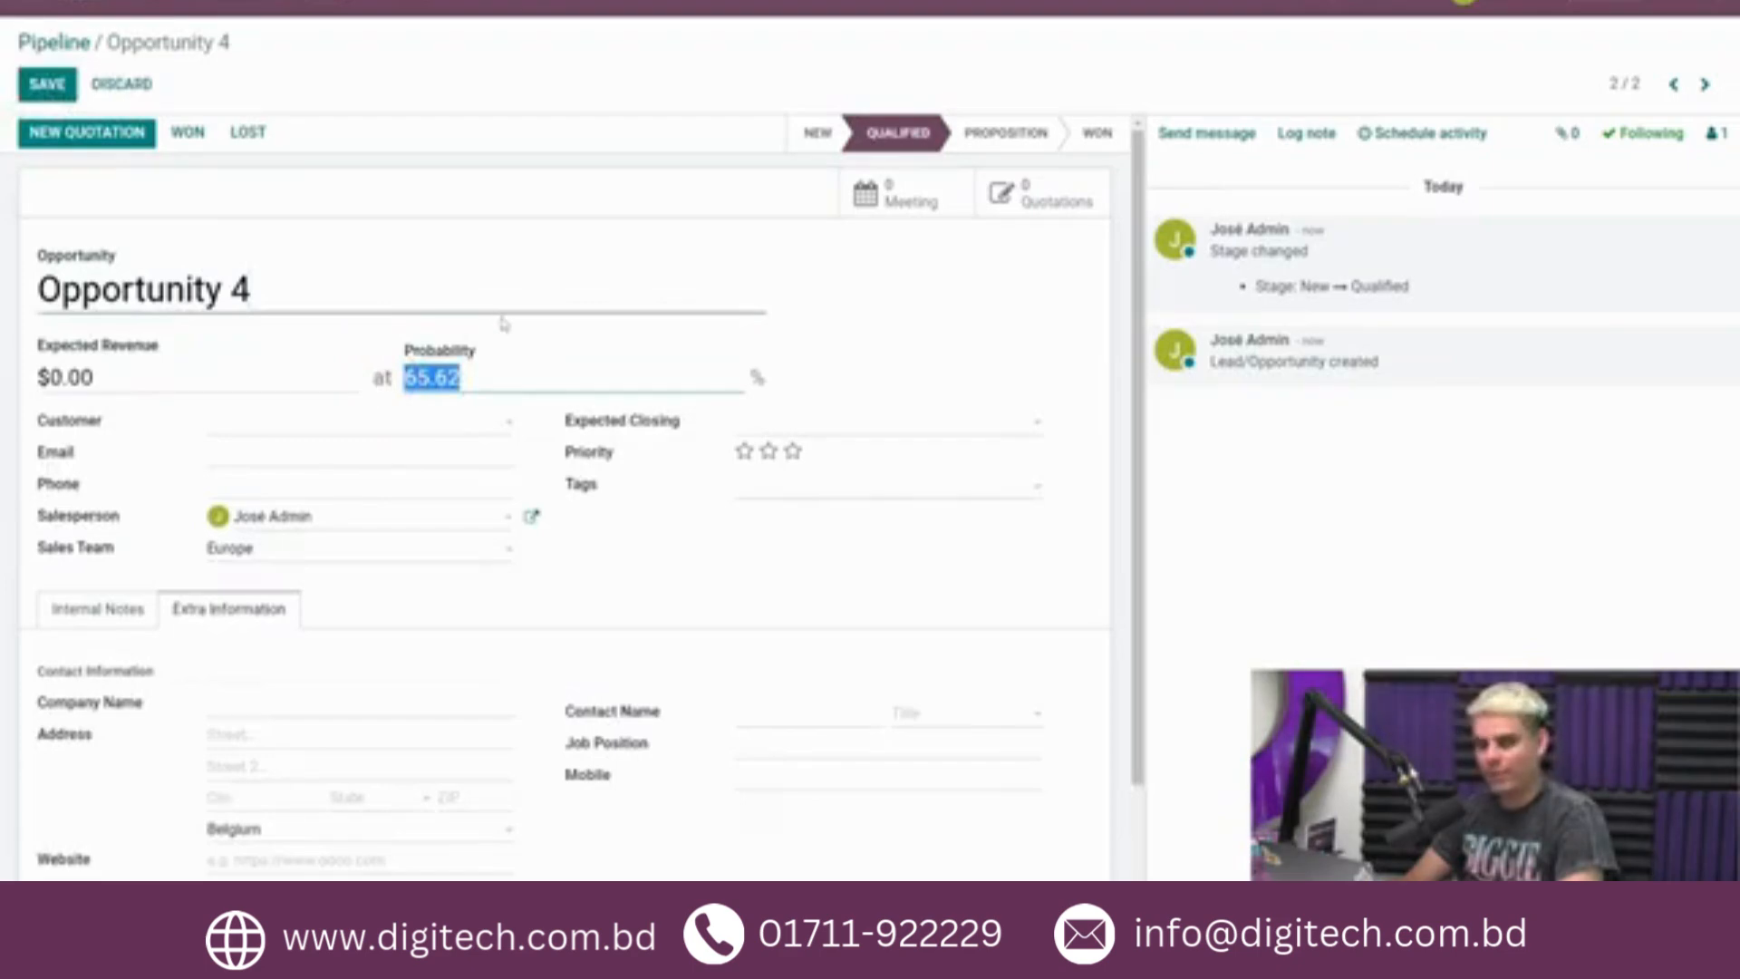
type("20")
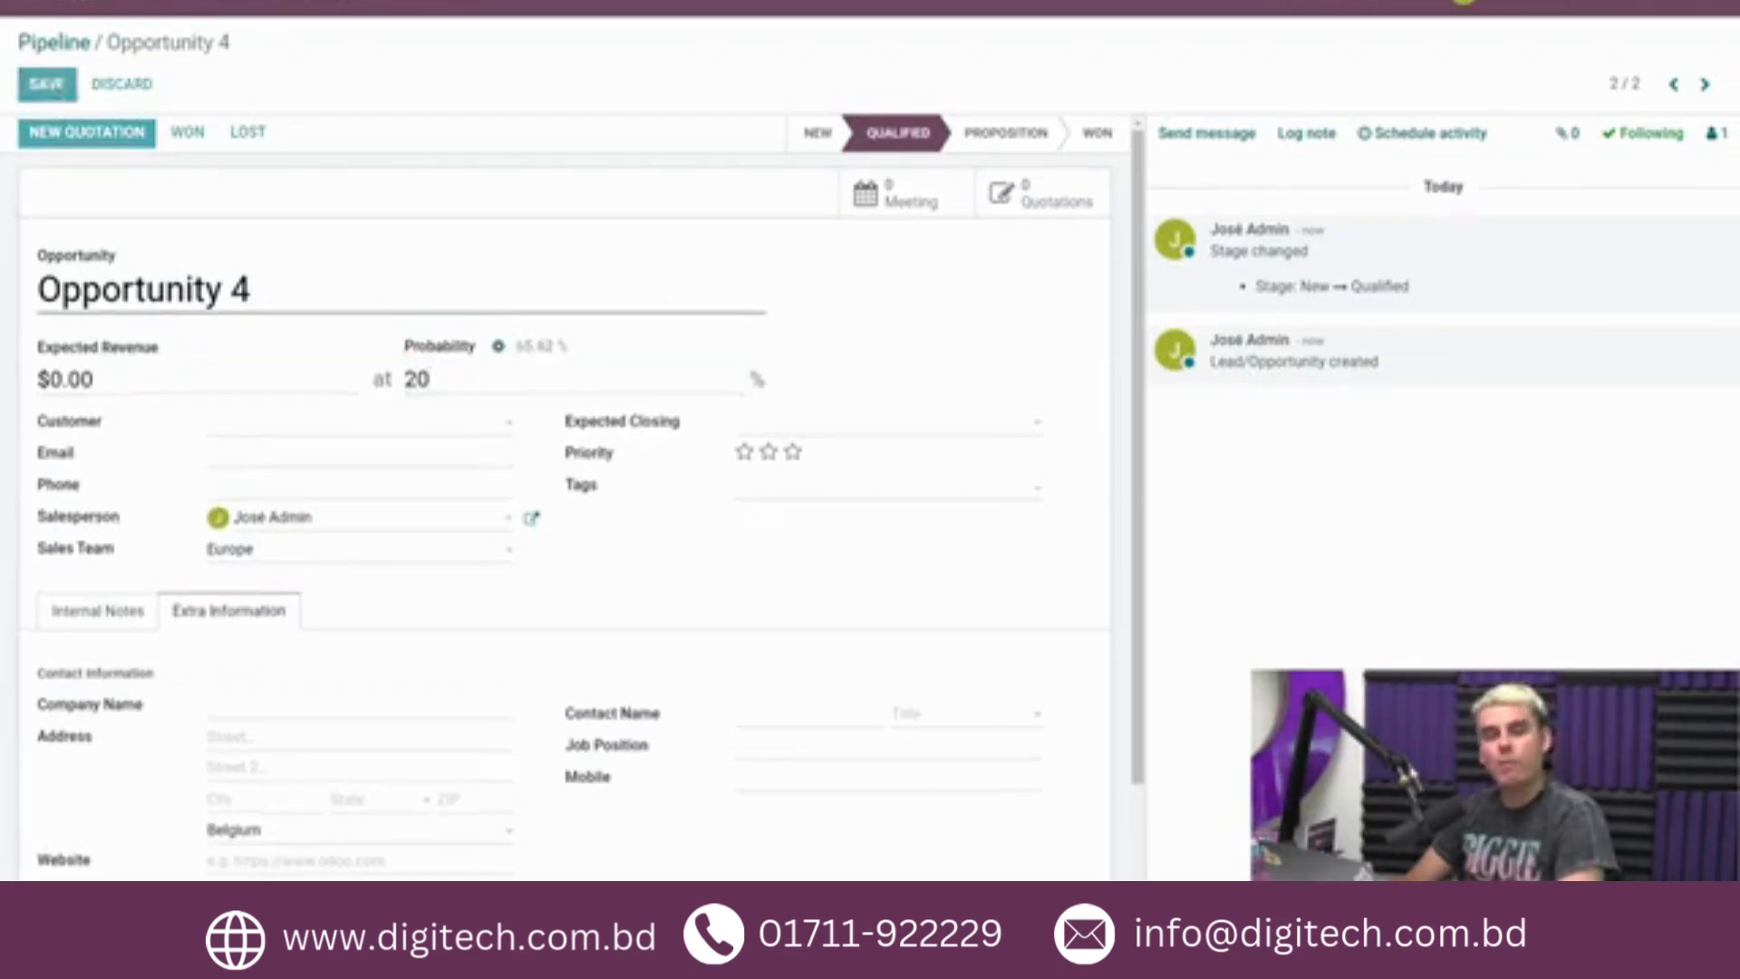
left_click(47, 83)
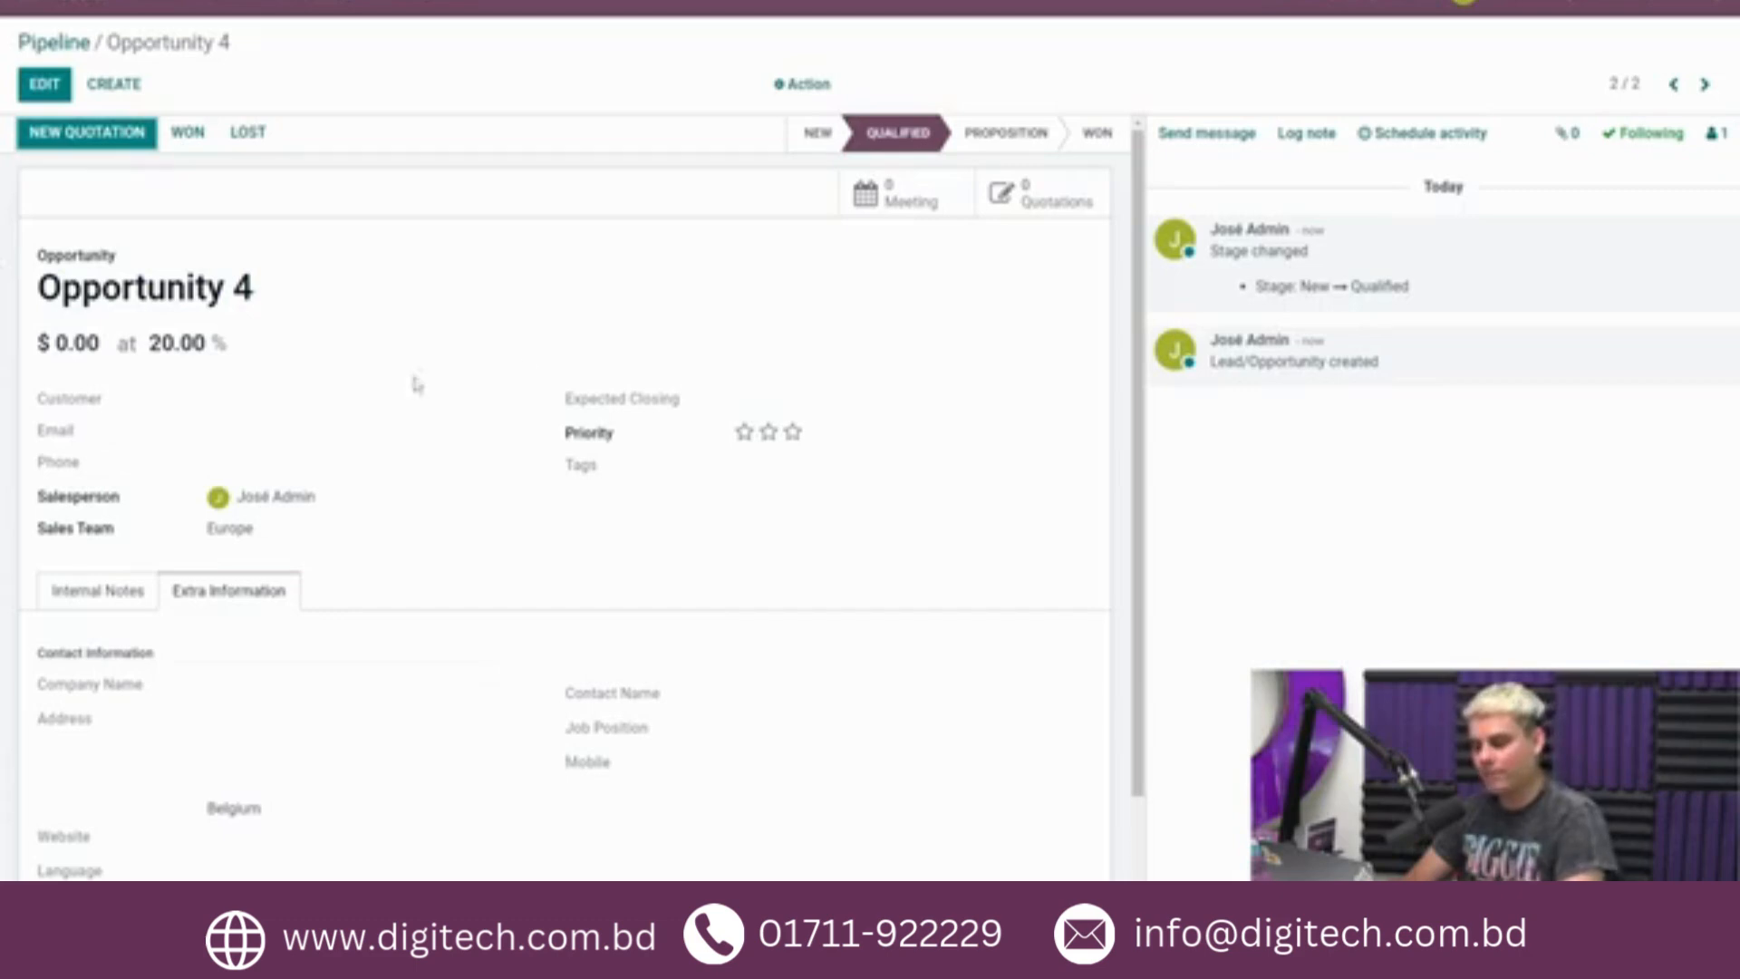
Move Opportunity 4 to the Proposition stage and back to Qualified.
left_click(1002, 138)
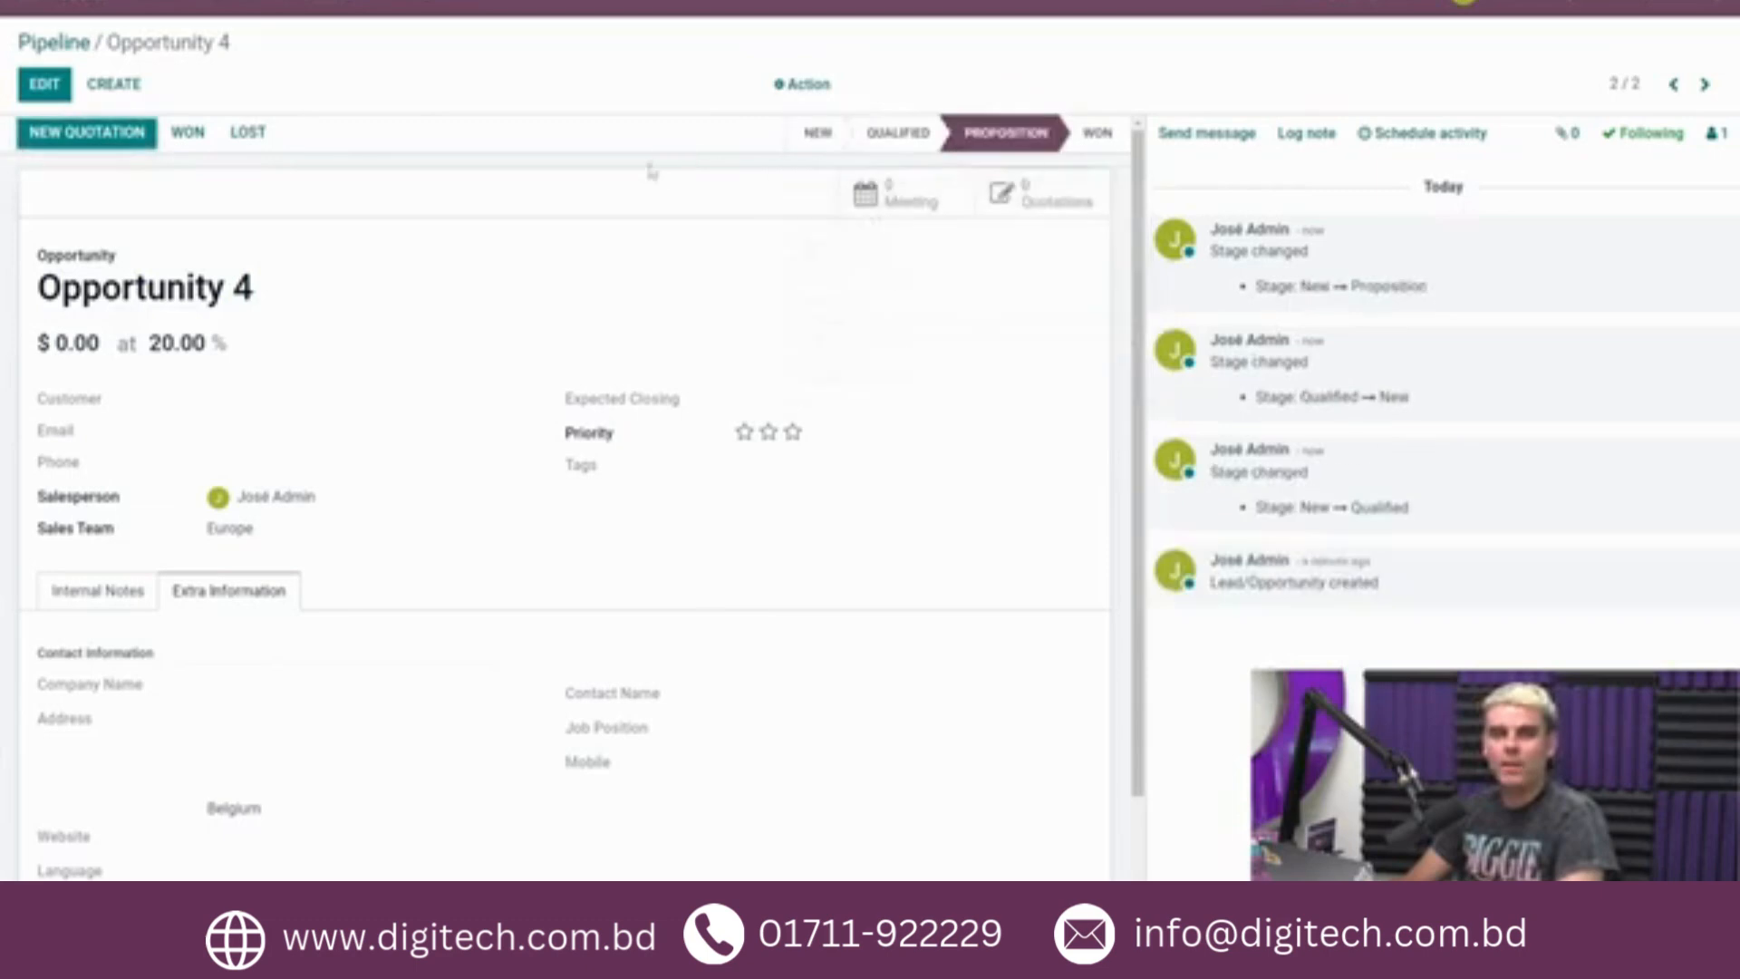
left_click(896, 134)
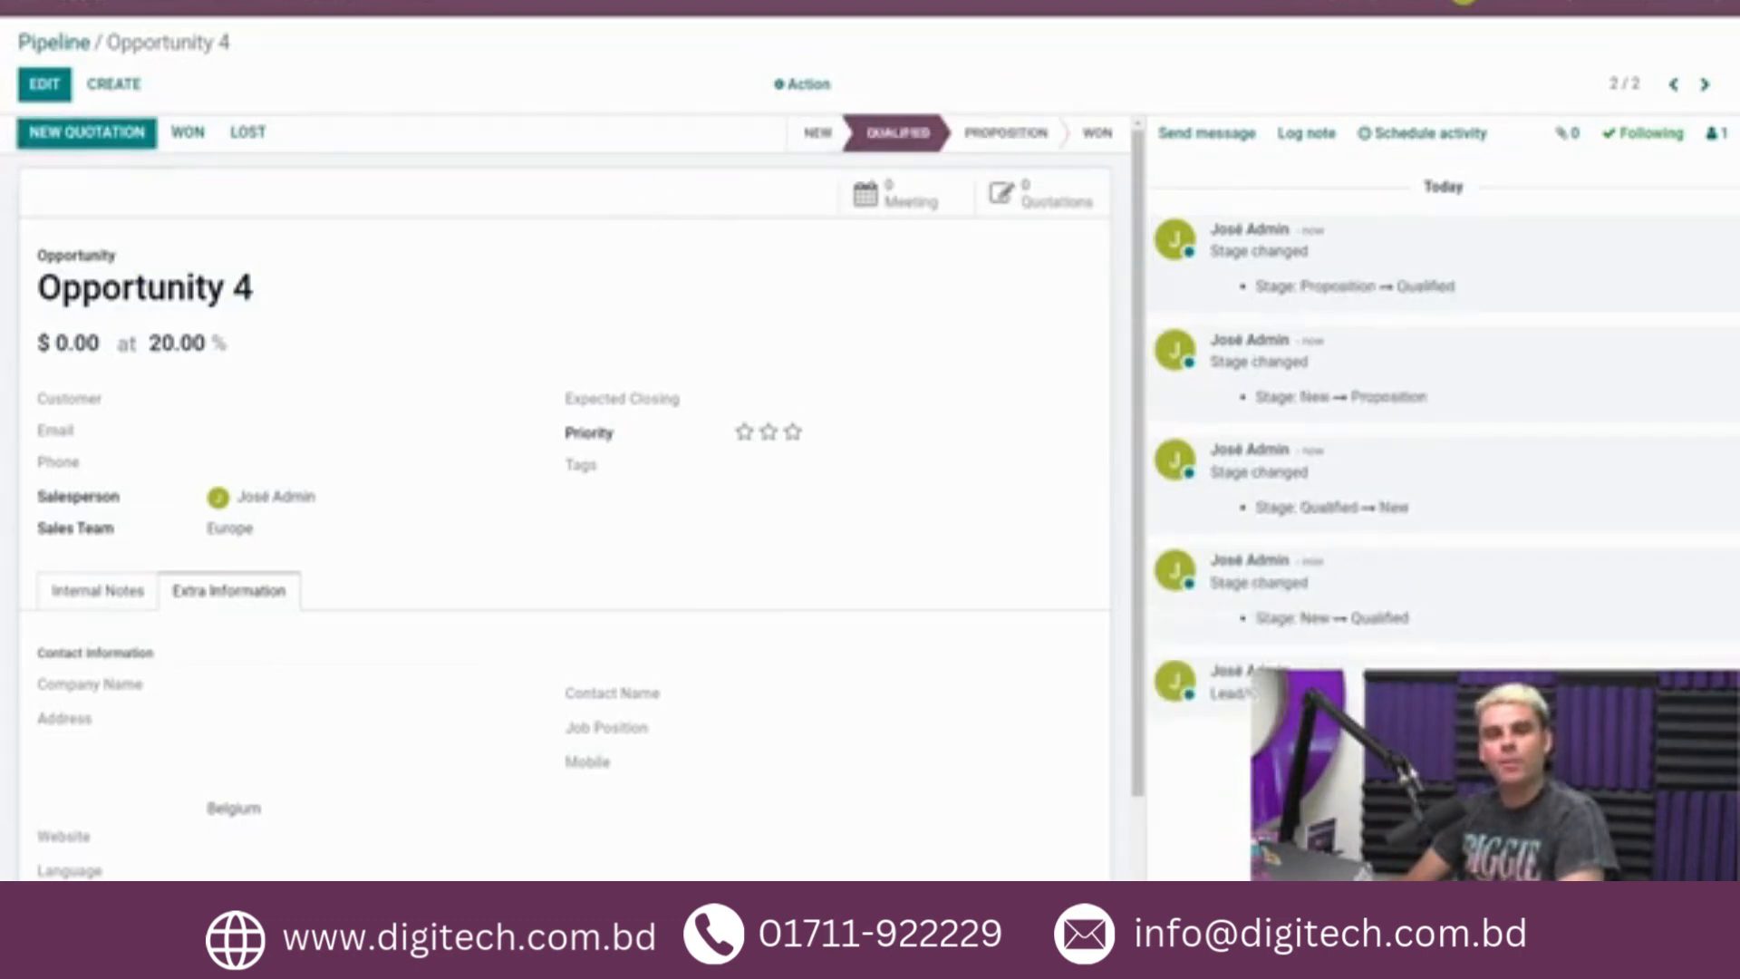
Switch the probability of Opportunity 4 back to the automatically predicted value and save the record.
left_click(46, 85)
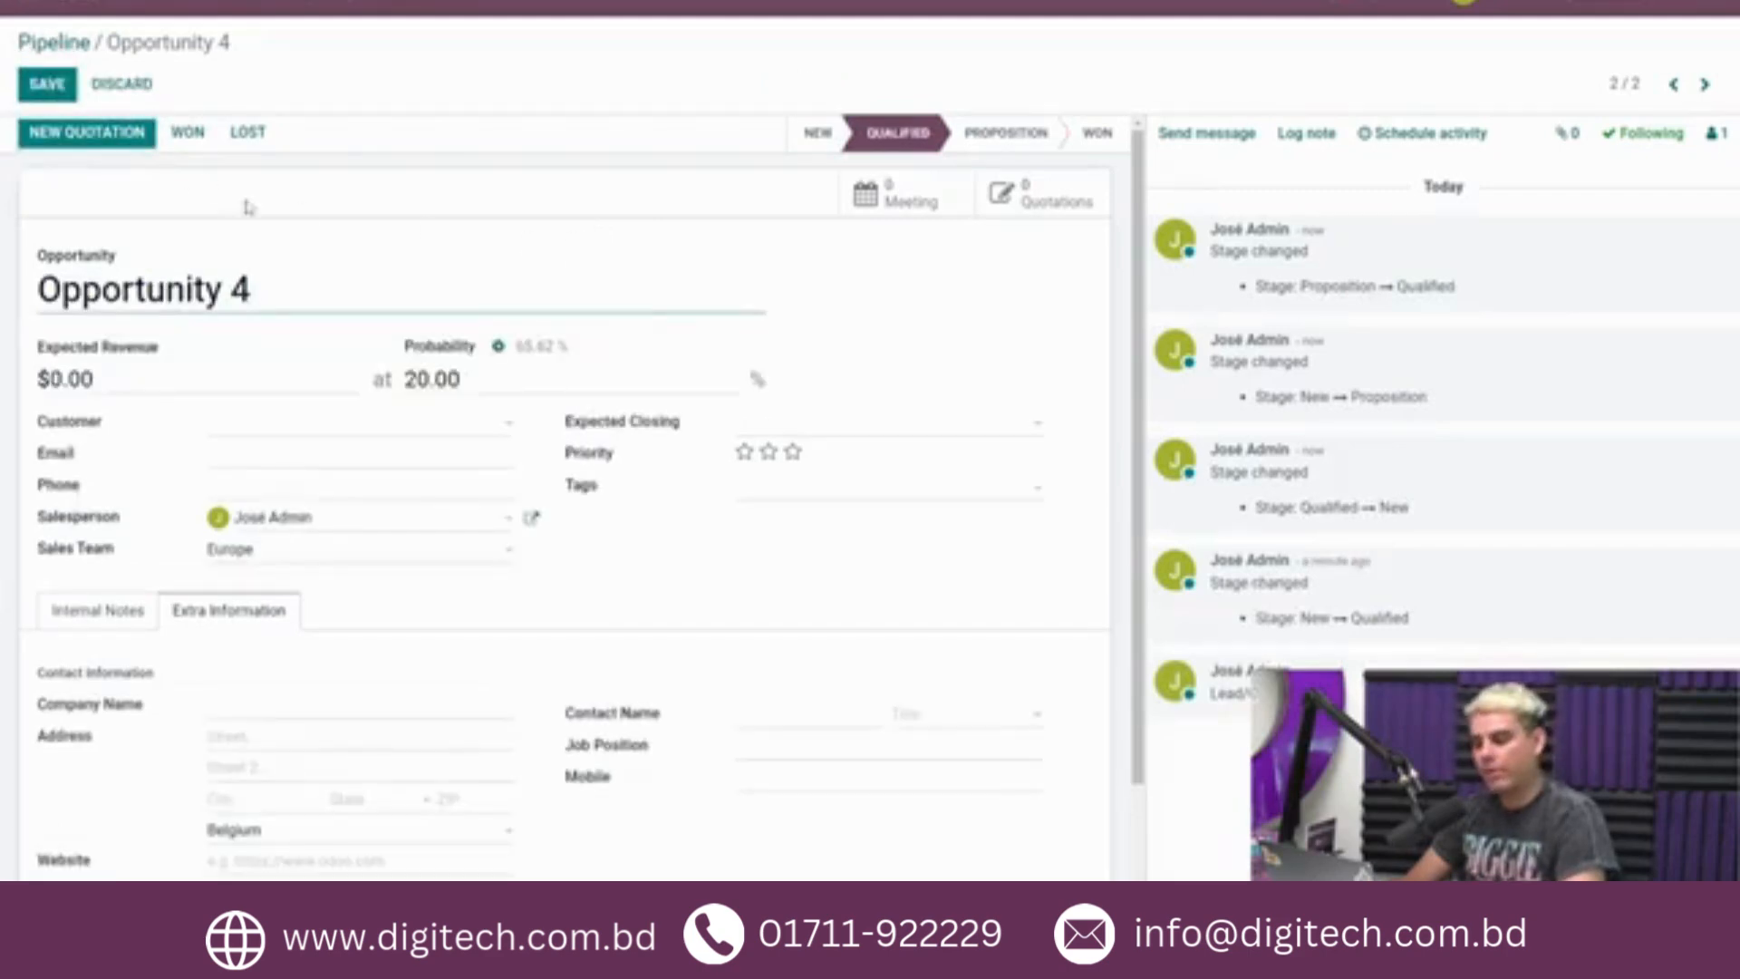
left_click(499, 346)
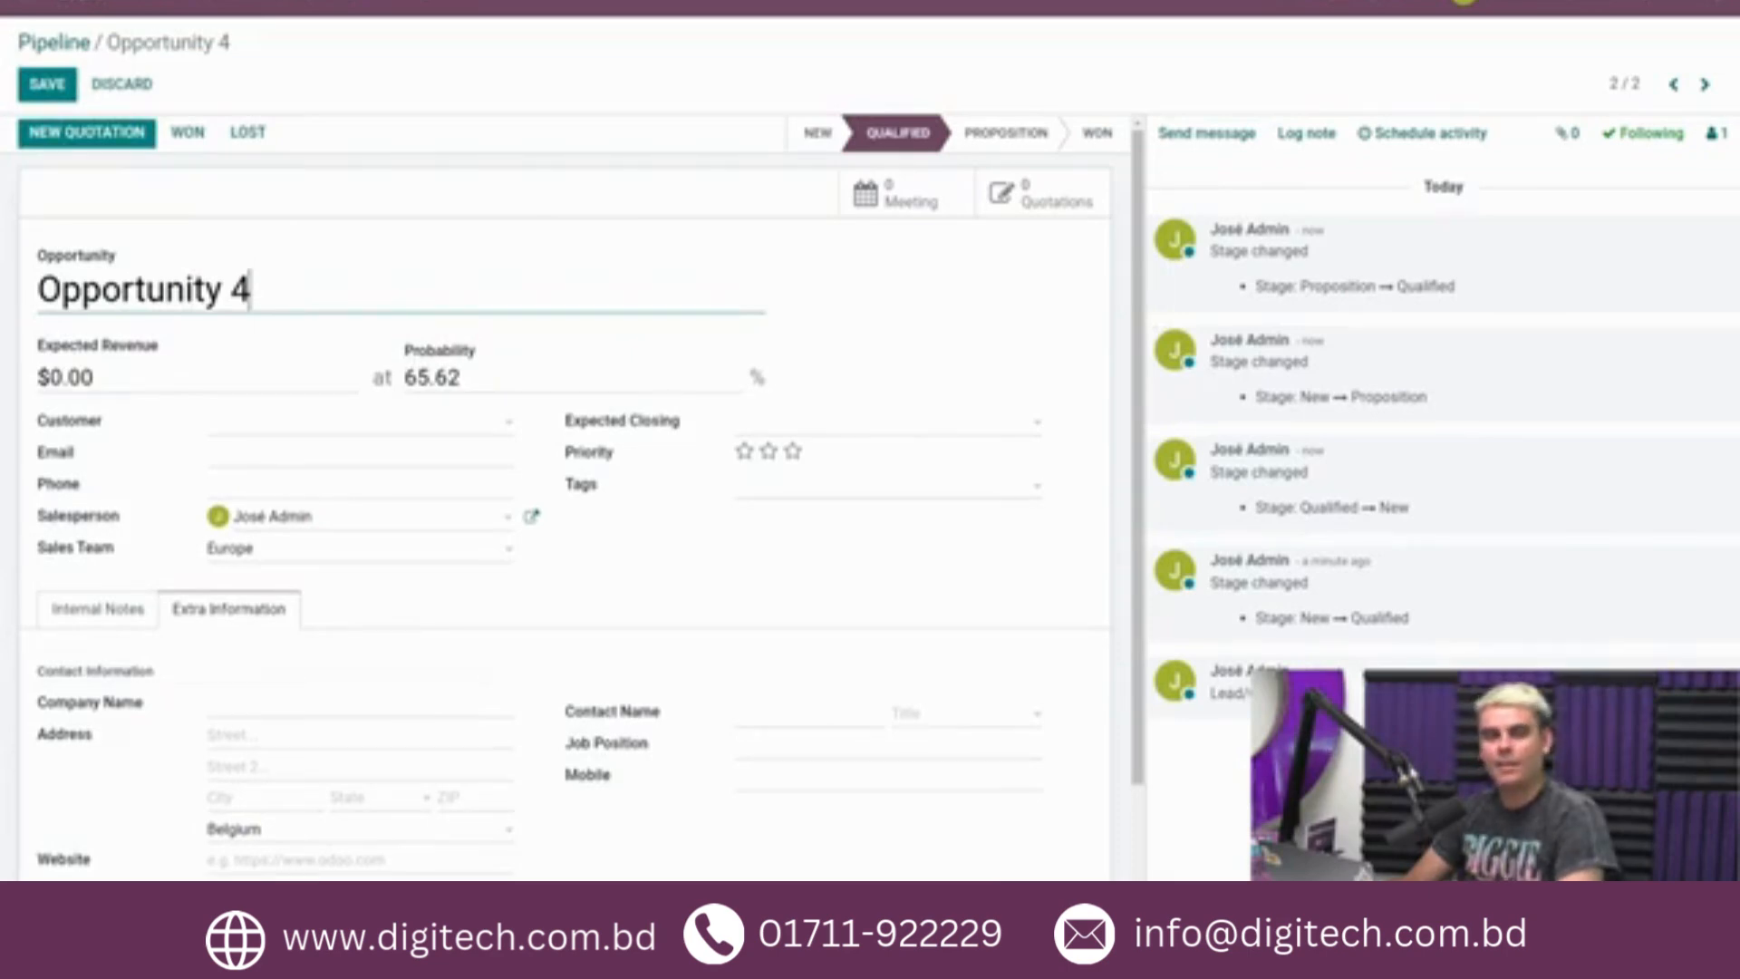
left_click(47, 83)
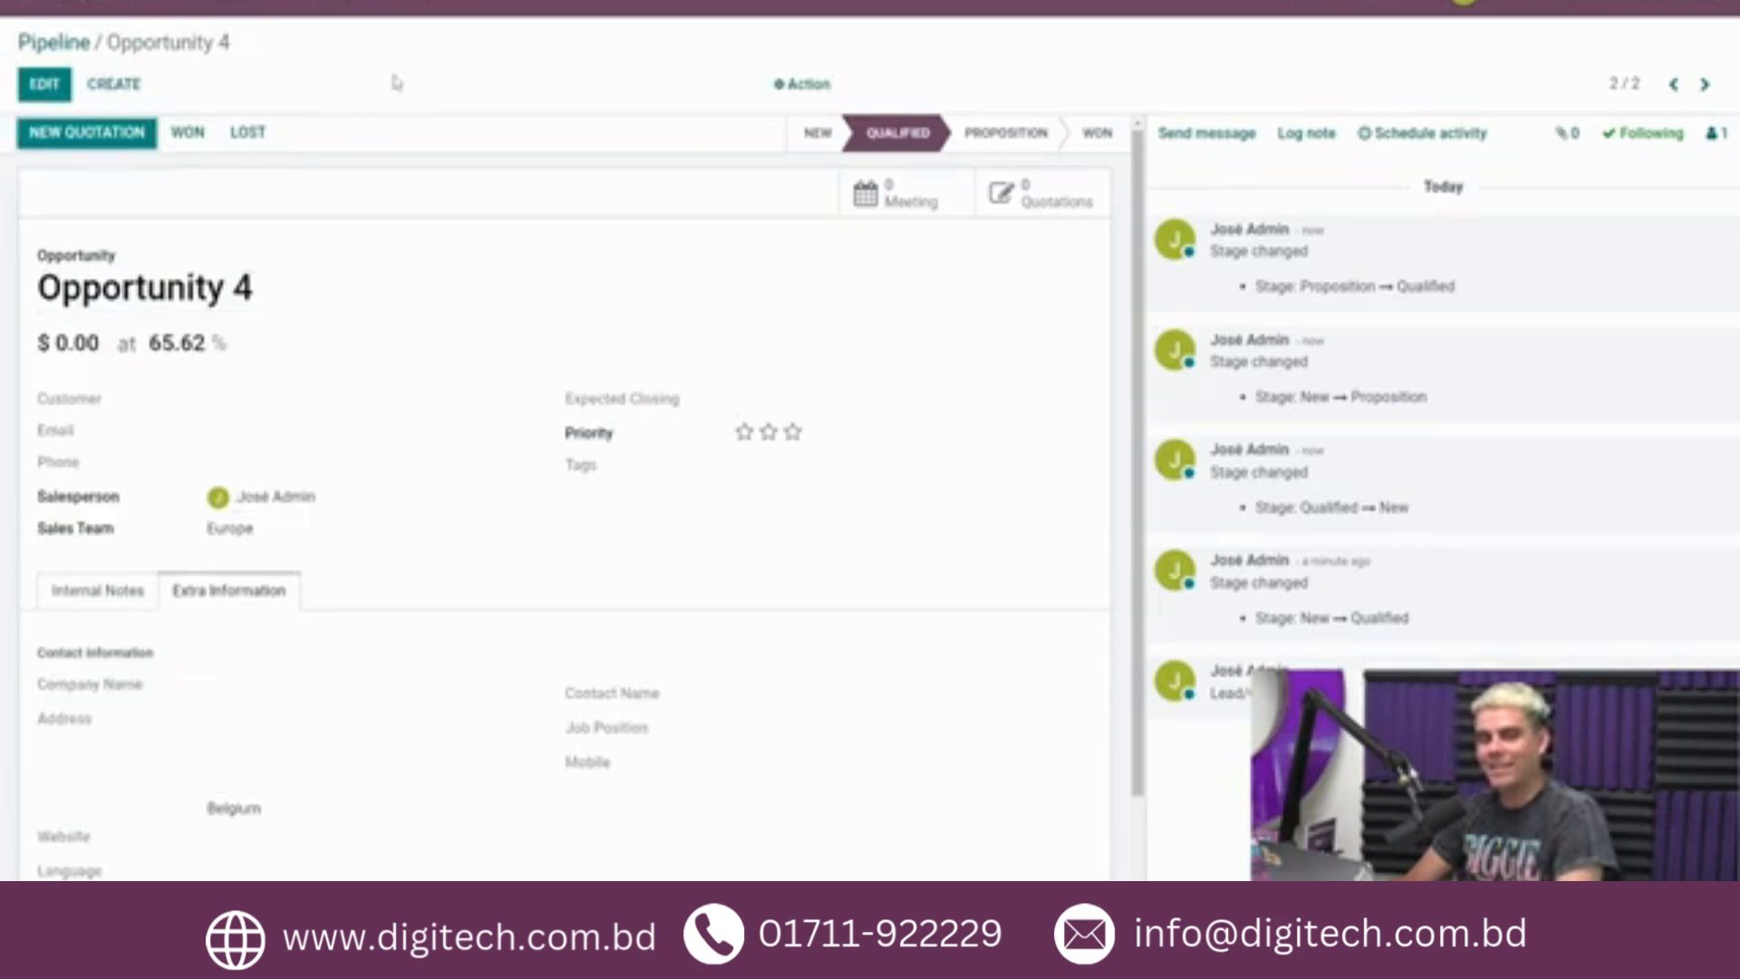